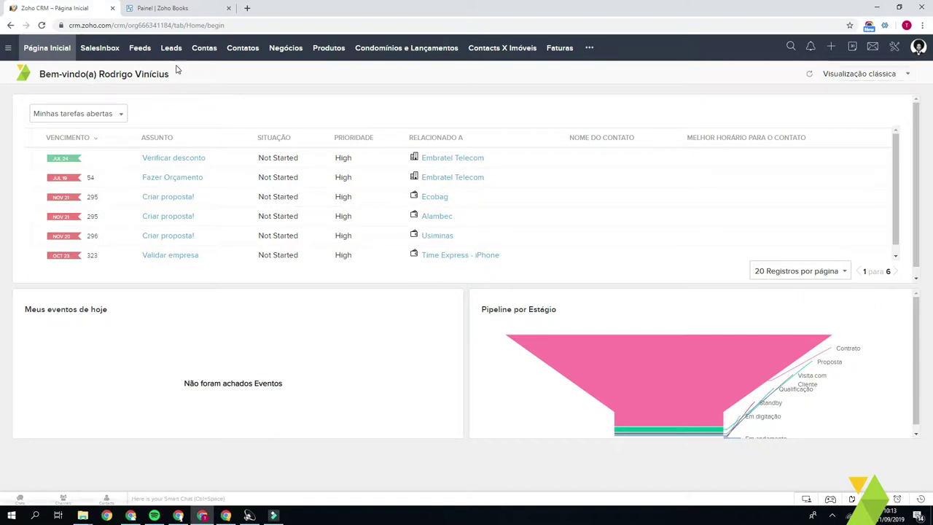
# - Search the CRM for "embratel" and open the Embratel Telecom account record
pyautogui.click(791, 46)
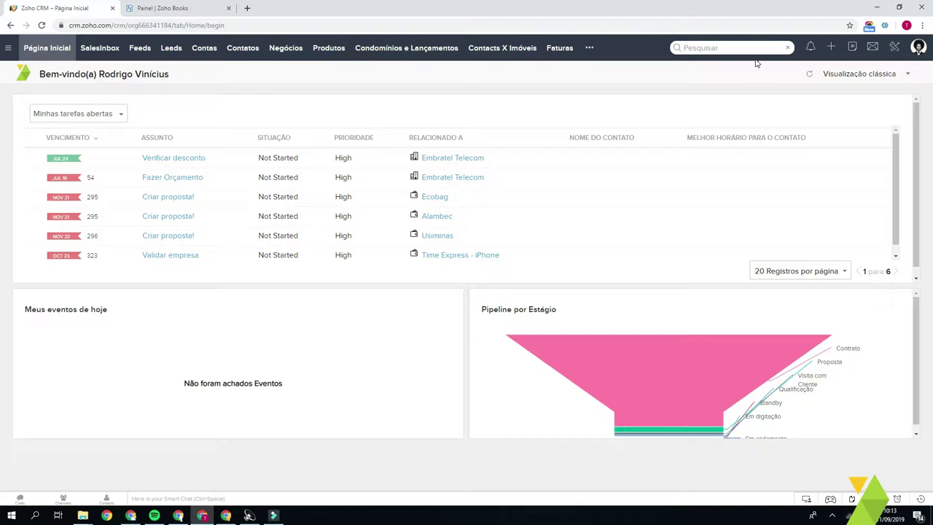
pyautogui.write('embratel')
pyautogui.press('Return')
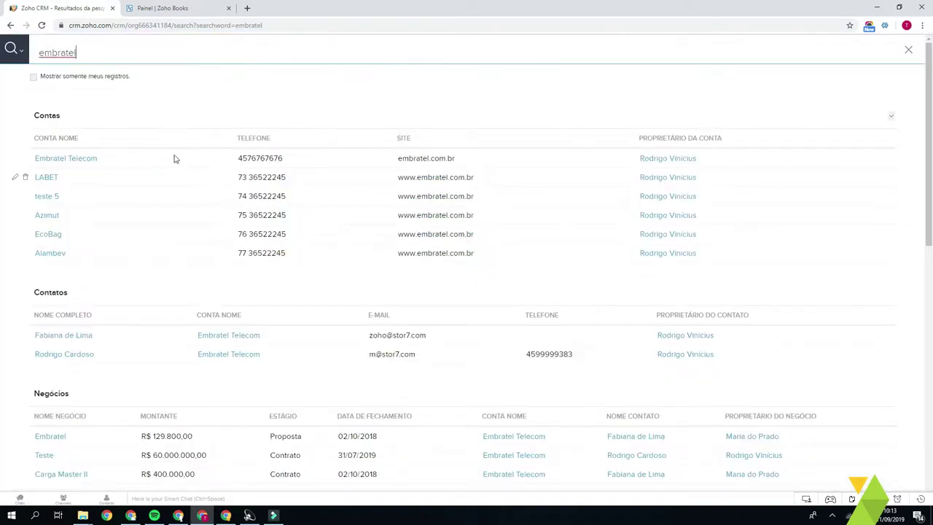
pyautogui.click(75, 159)
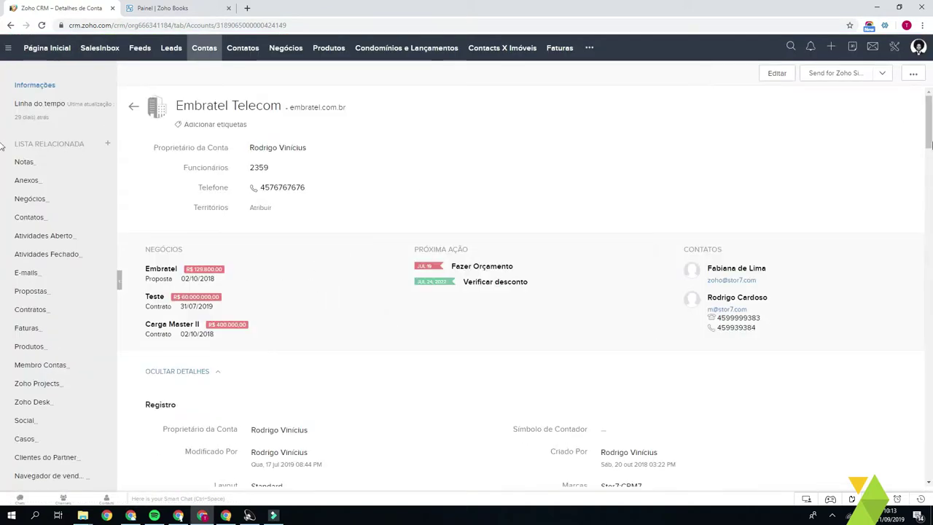
pyautogui.scroll(-2, 931, 147)
pyautogui.scroll(2, 370, 163)
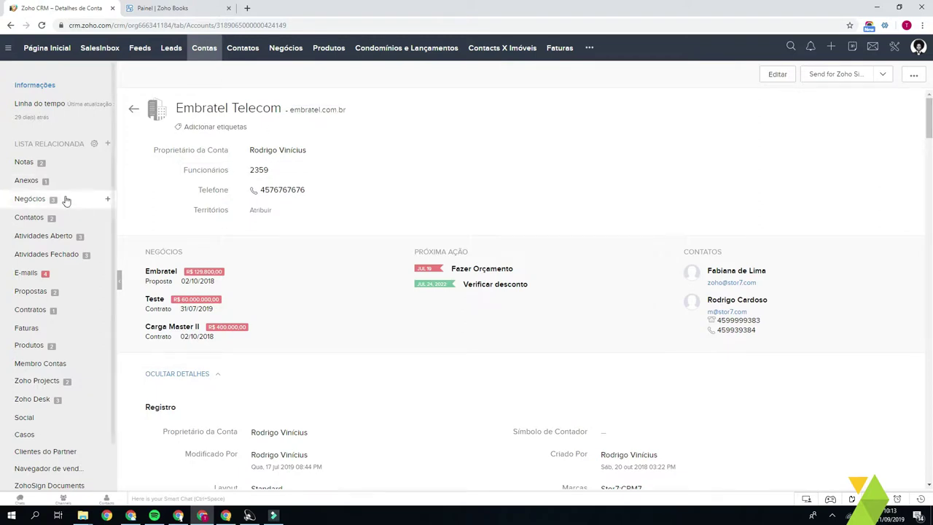
# - Start a new deal from the Embratel Telecom account, with type Negócio Existente and name Infraestrutura
pyautogui.click(64, 198)
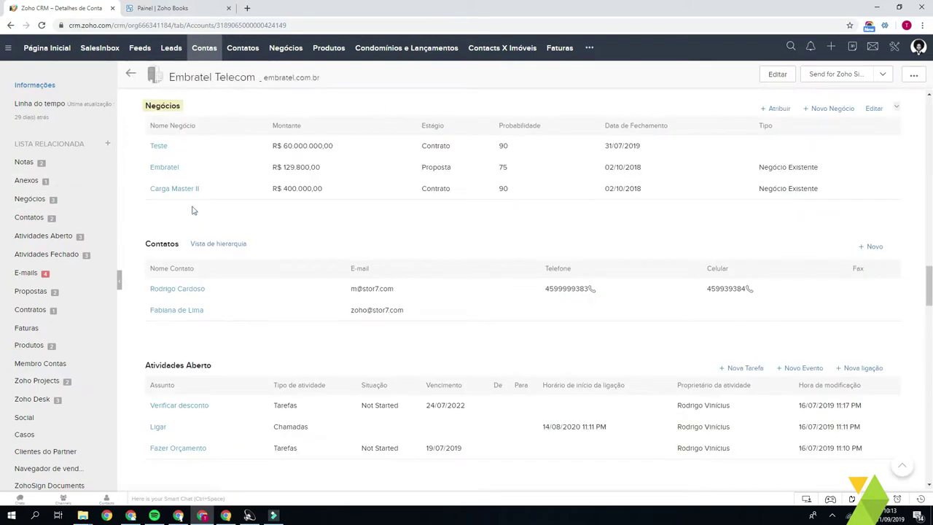
pyautogui.click(842, 110)
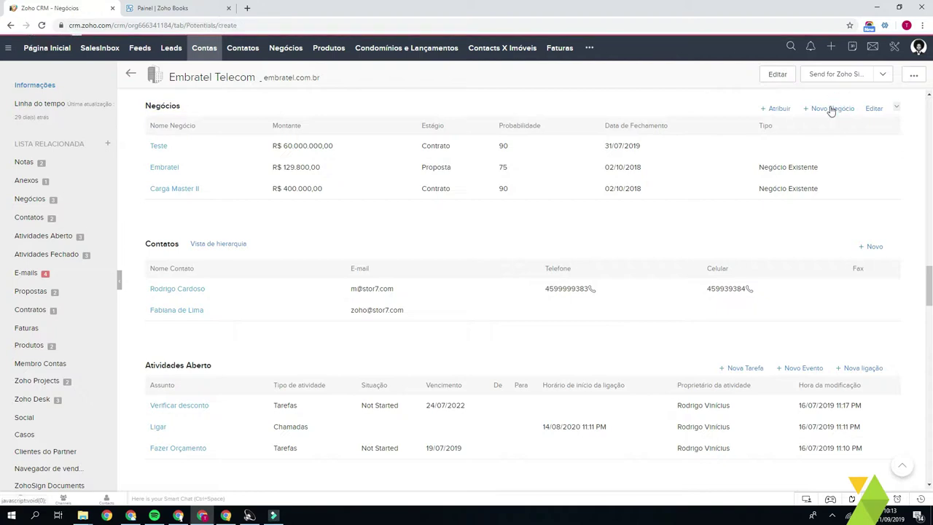
pyautogui.scroll(-1, 439, 185)
pyautogui.scroll(-1, 439, 184)
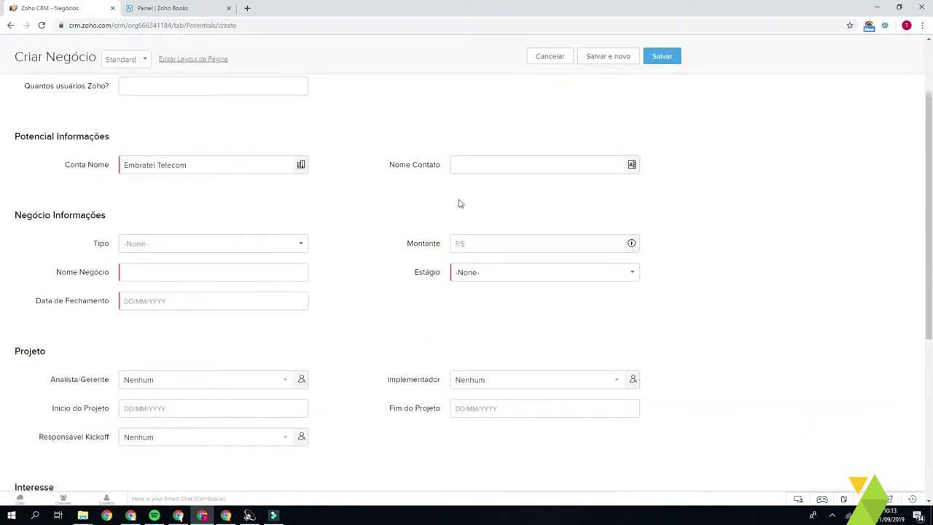
pyautogui.scroll(-1, 492, 205)
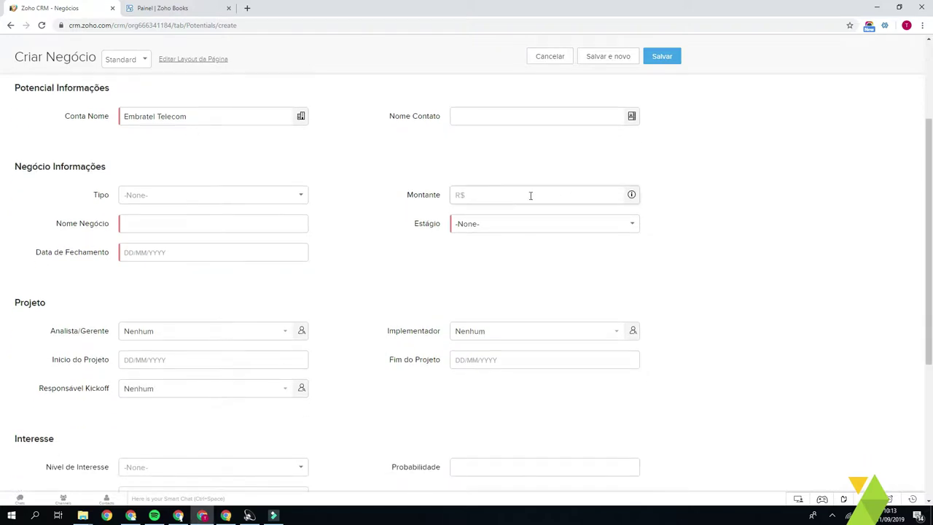
pyautogui.click(530, 196)
pyautogui.click(226, 197)
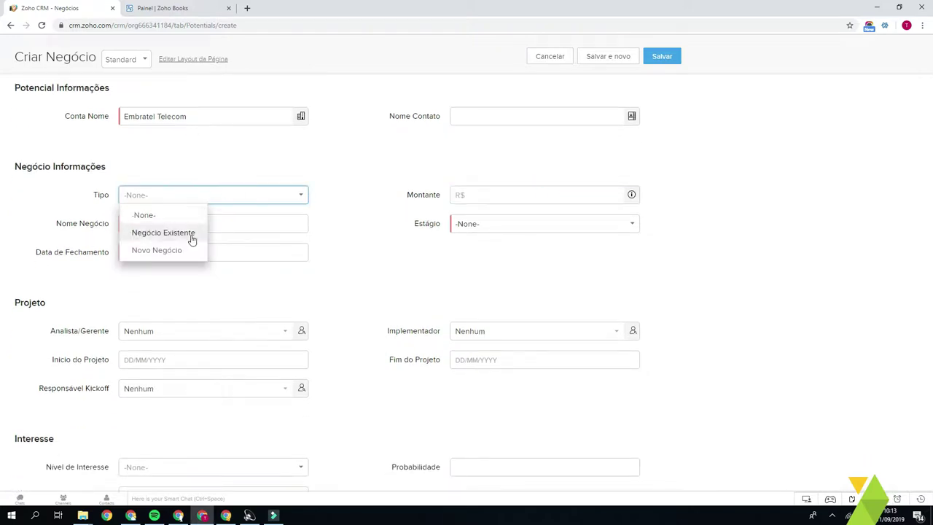
pyautogui.click(186, 237)
pyautogui.click(212, 222)
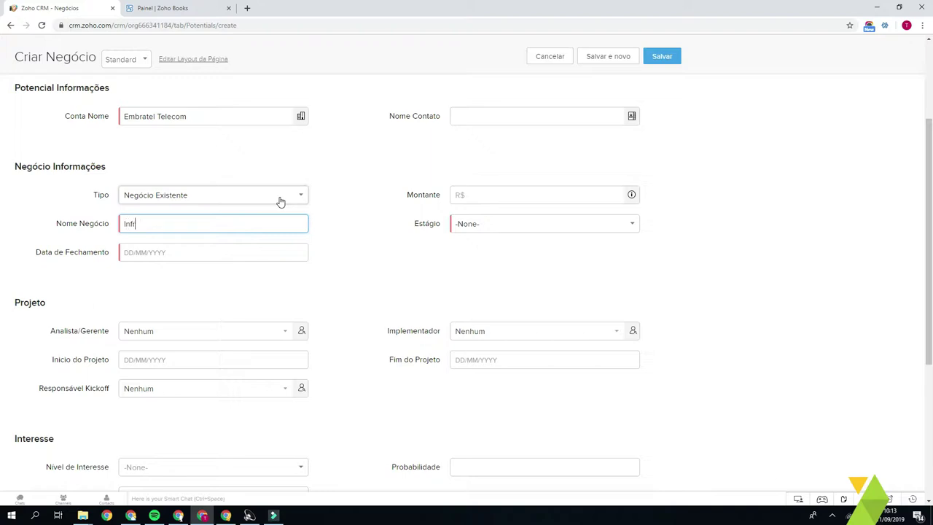
pyautogui.write('Infraestrutura')
# - Set the deal's closing date to 11/09/2019, amount to R$ 400 and stage to Qualificação, and save it
pyautogui.click(162, 253)
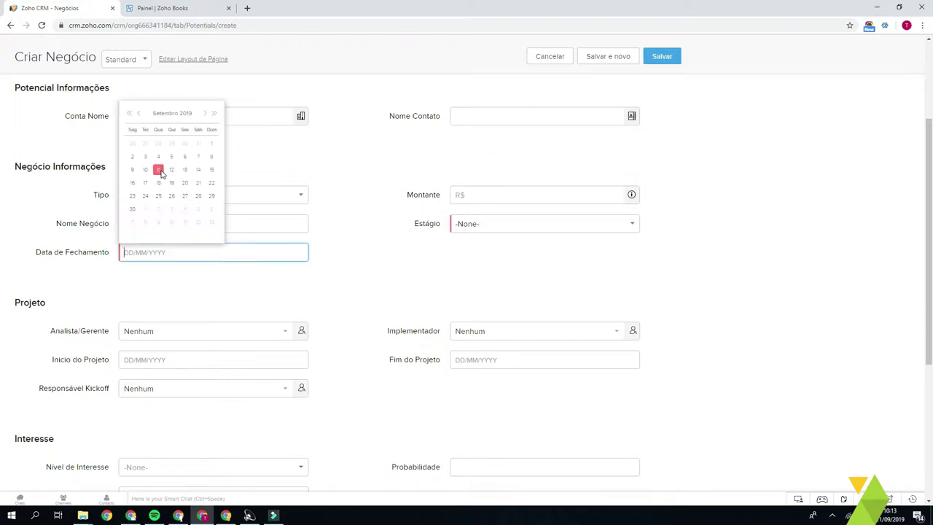
pyautogui.click(158, 170)
pyautogui.click(523, 195)
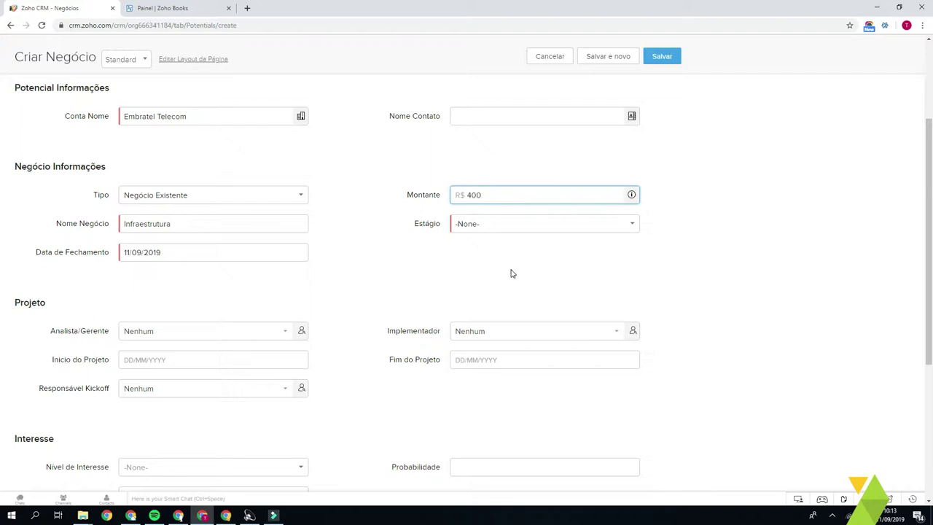
pyautogui.click(514, 226)
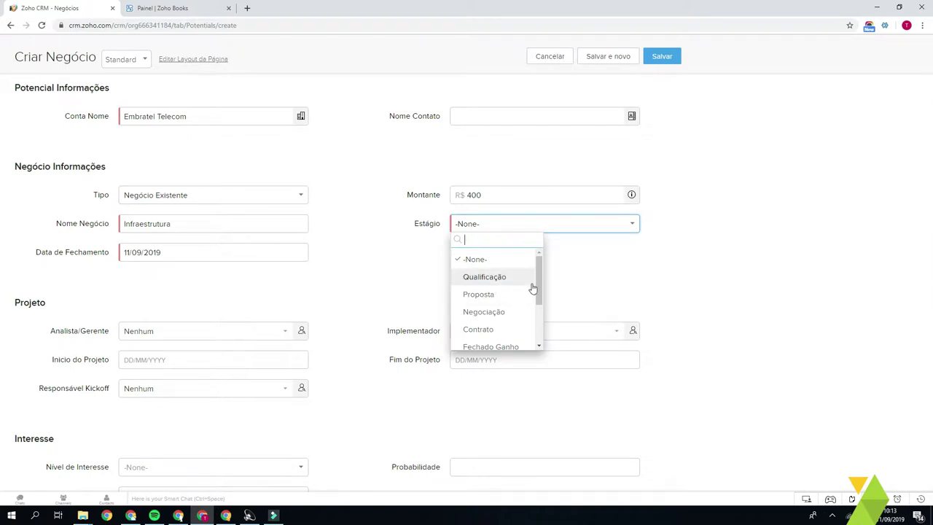
pyautogui.click(492, 276)
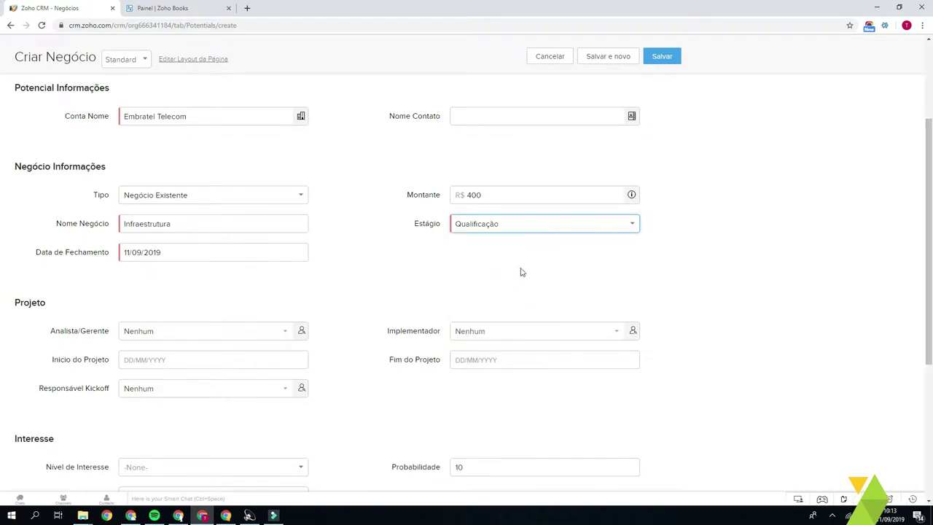
pyautogui.scroll(-2, 521, 272)
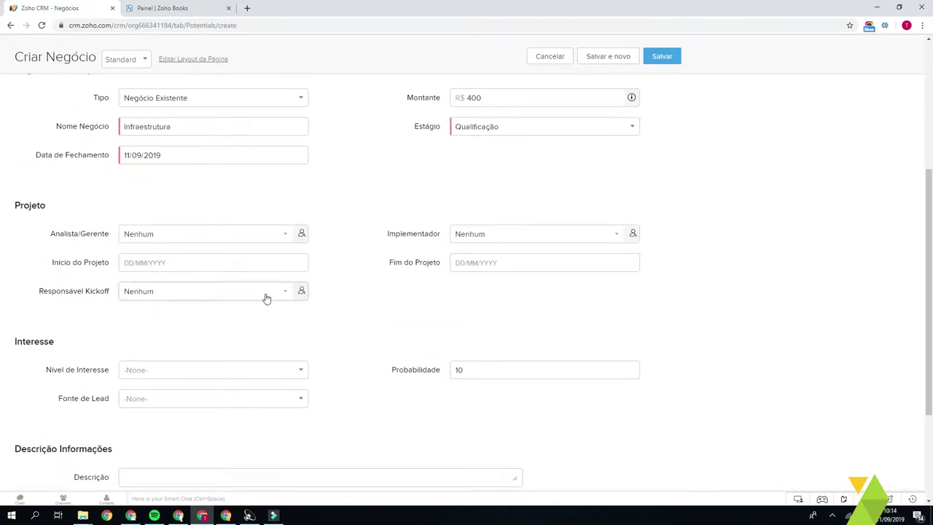
pyautogui.scroll(-3, 279, 296)
pyautogui.scroll(8, 658, 83)
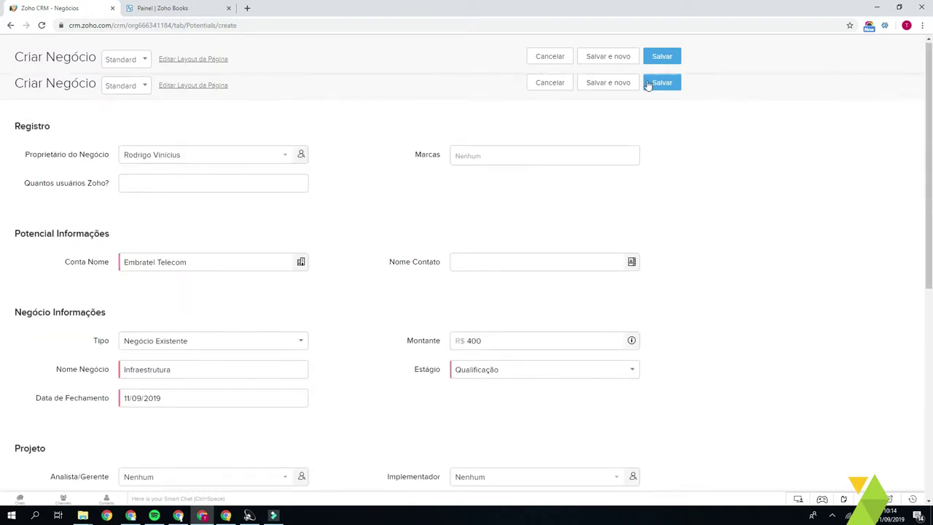
pyautogui.click(660, 82)
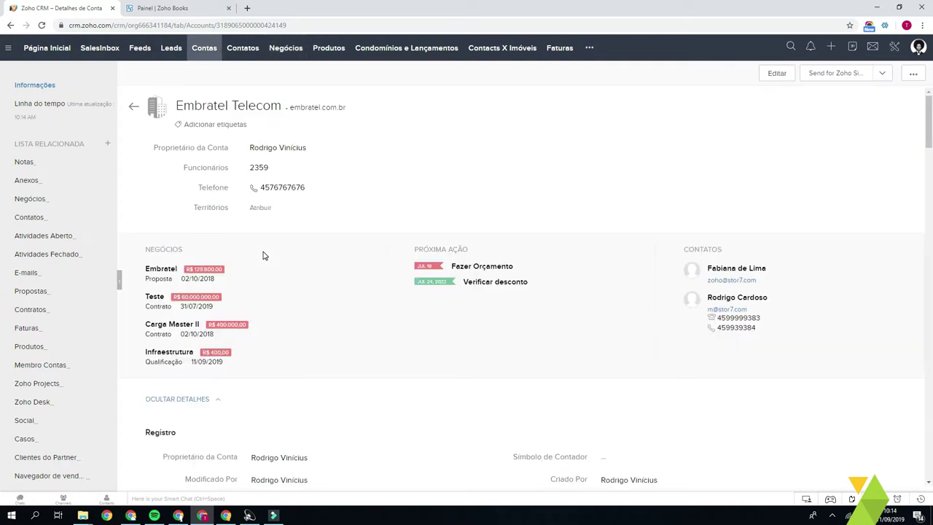
# - Open the Infraestrutura deal from the account's deal list and advance its stage through Proposta and Negociação to Contrato
pyautogui.scroll(-15, 264, 255)
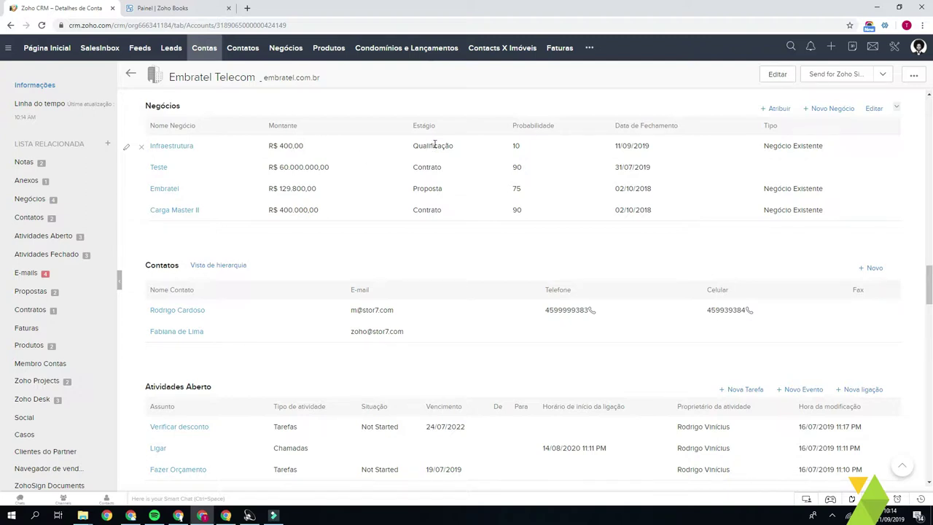
pyautogui.click(180, 149)
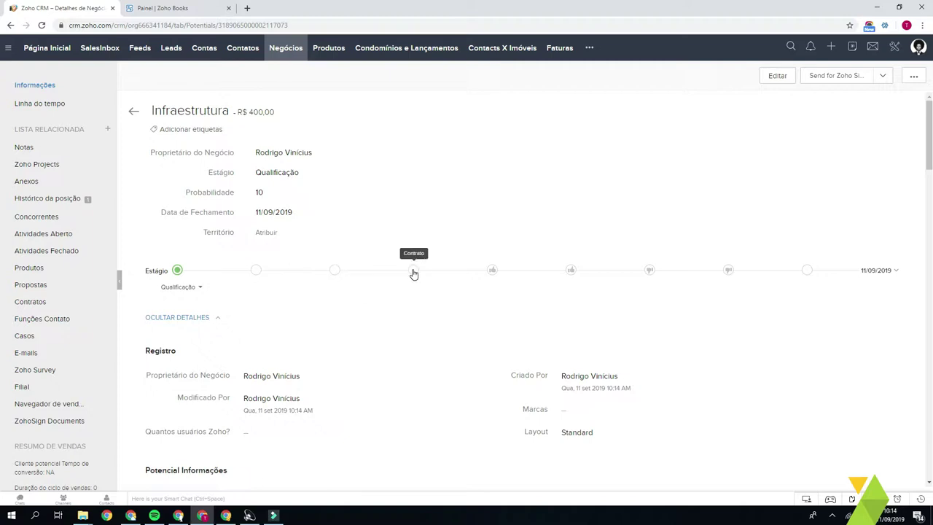
pyautogui.click(256, 272)
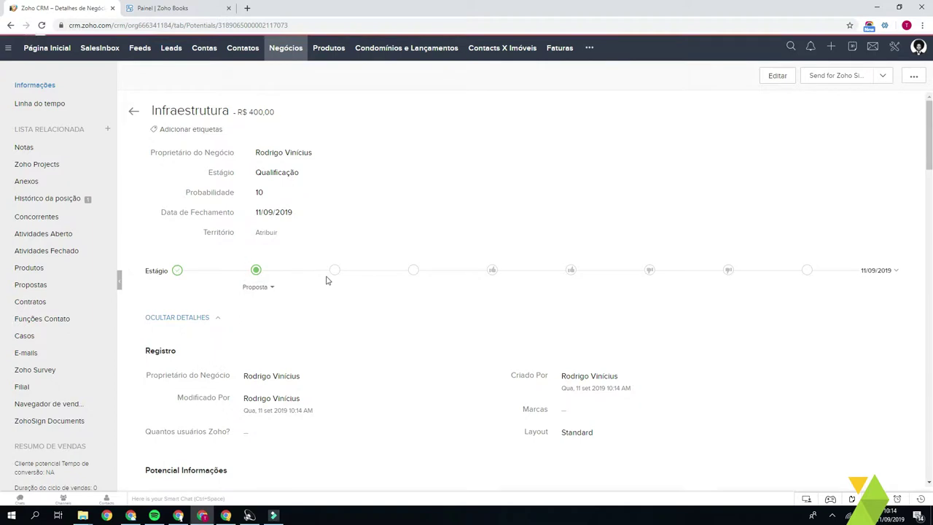
pyautogui.click(334, 272)
pyautogui.click(413, 272)
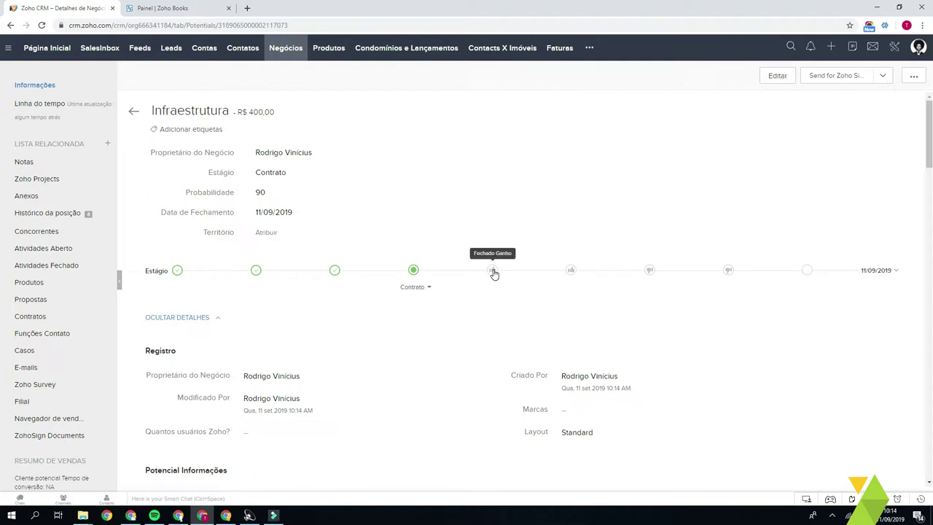
# - Close the deal as Fechado Ganho with closing date 11/09/2019 and amount 380, and dismiss the badge notifications
pyautogui.click(494, 271)
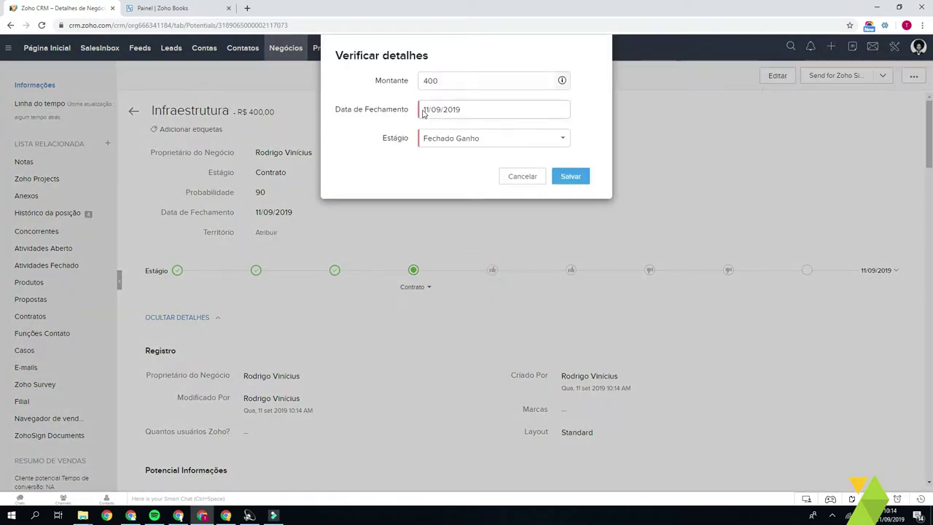
pyautogui.click(488, 111)
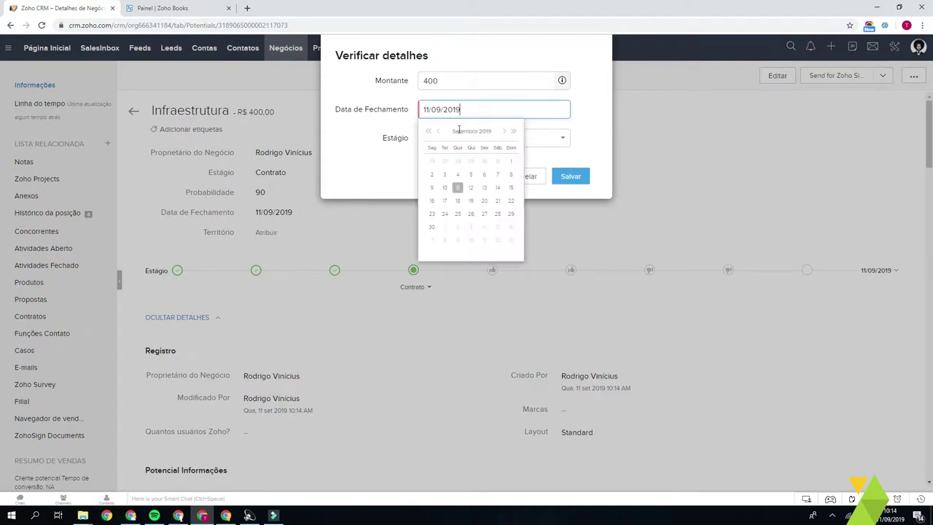
pyautogui.click(458, 188)
pyautogui.click(480, 84)
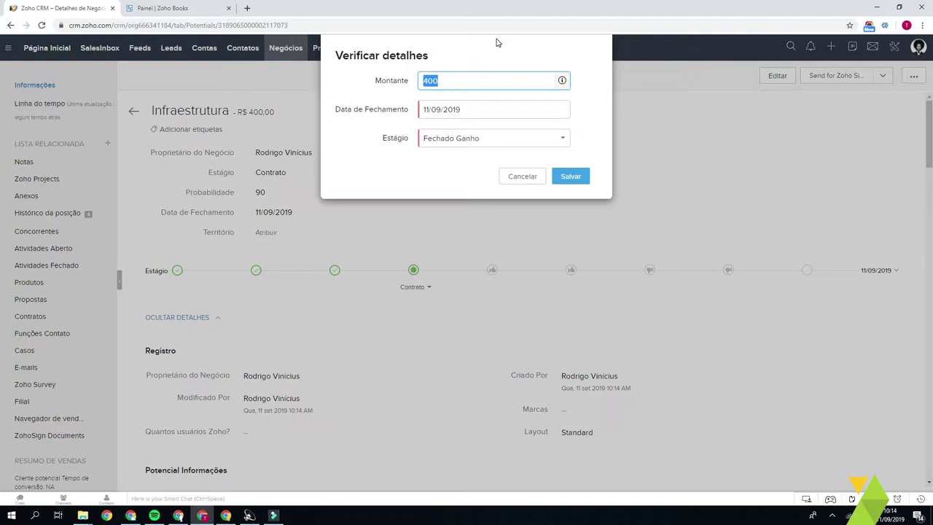
pyautogui.write('380')
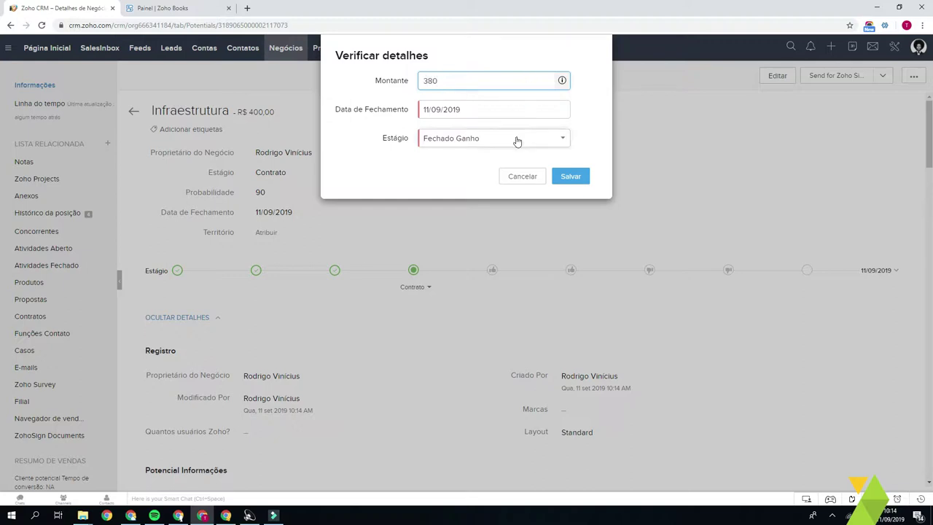
pyautogui.click(512, 142)
pyautogui.click(387, 141)
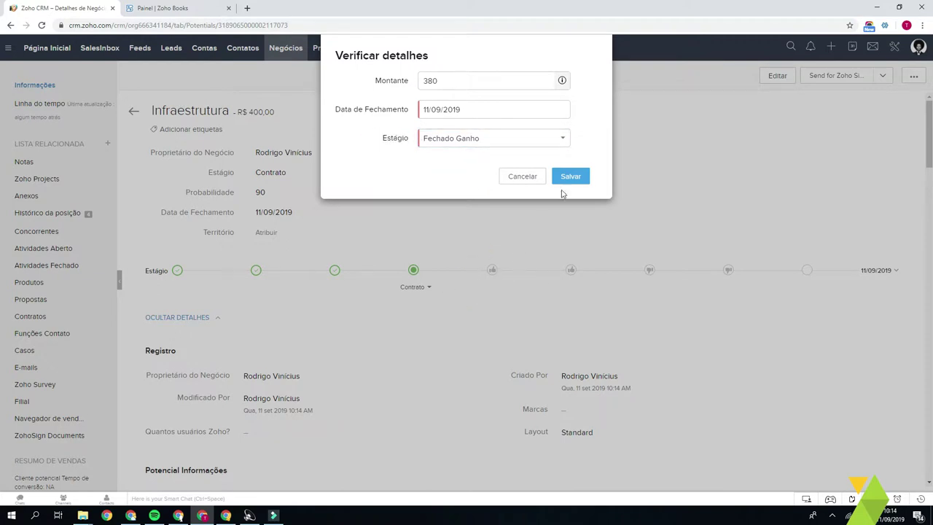
pyautogui.click(579, 181)
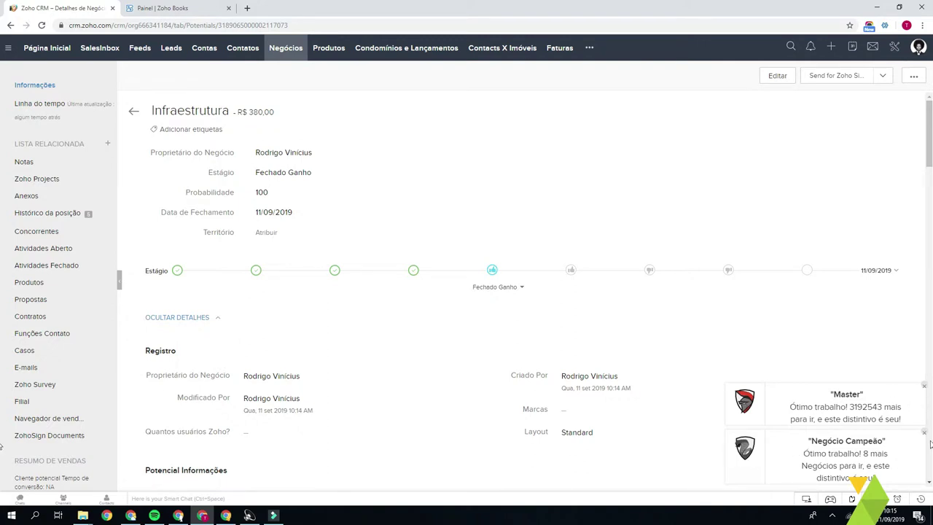
pyautogui.click(923, 433)
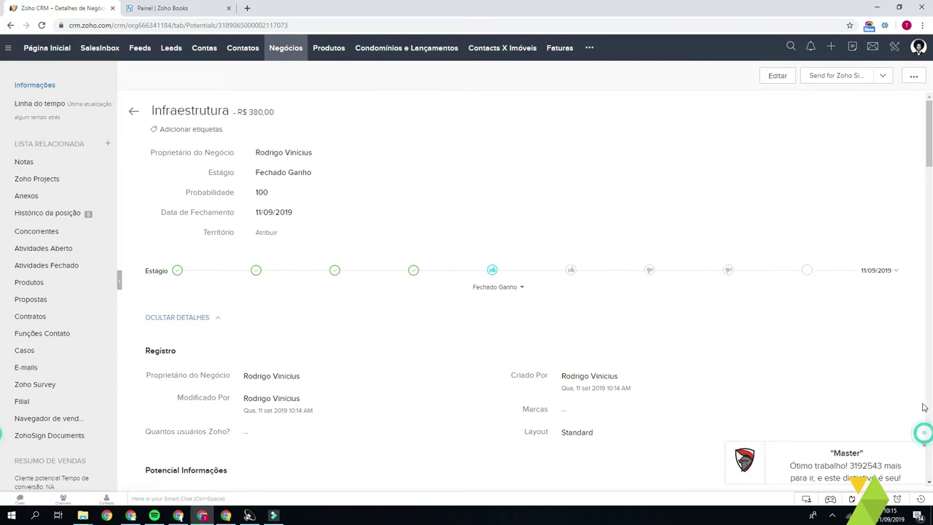
pyautogui.click(925, 448)
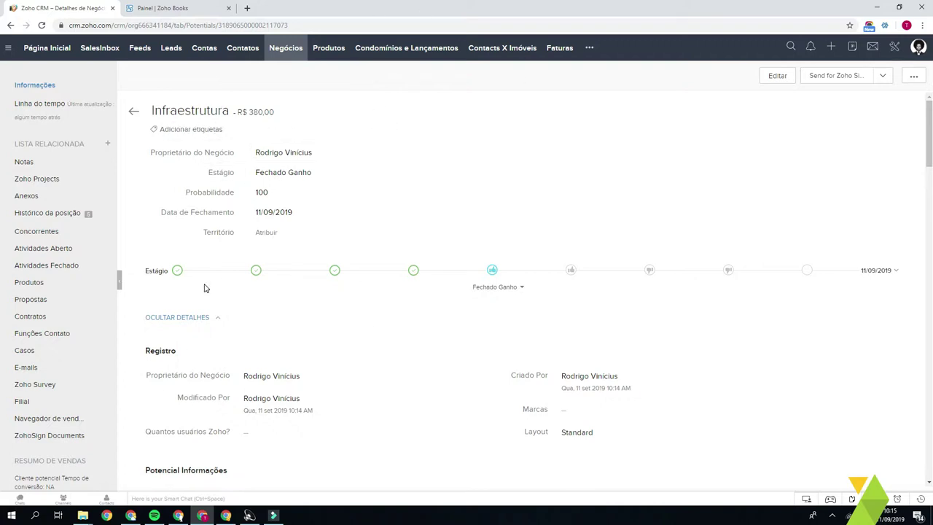
# - Review the Infraestrutura deal's details and amount in Zoho CRM alongside the Zoho Books dashboard
pyautogui.scroll(-3, 207, 294)
pyautogui.scroll(3, 156, 306)
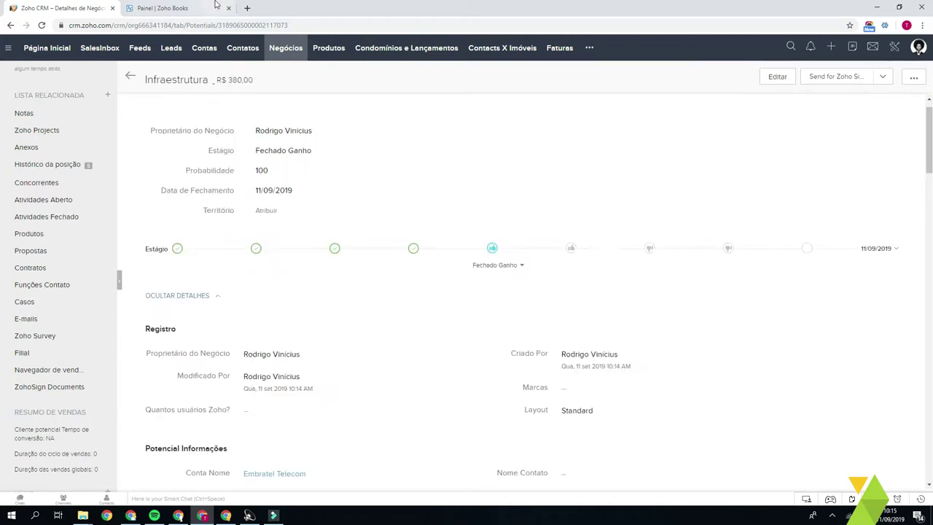
pyautogui.click(175, 11)
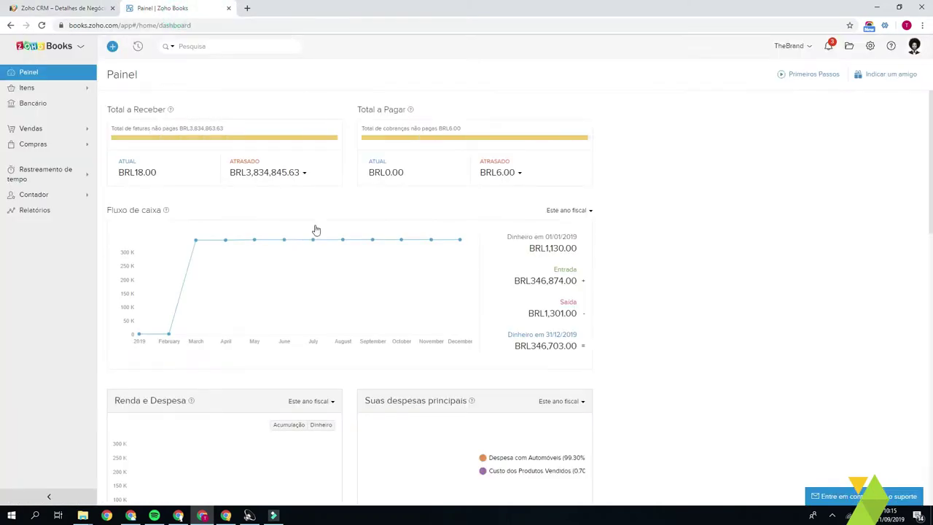
pyautogui.hotkey('ctrl', 'Tab')
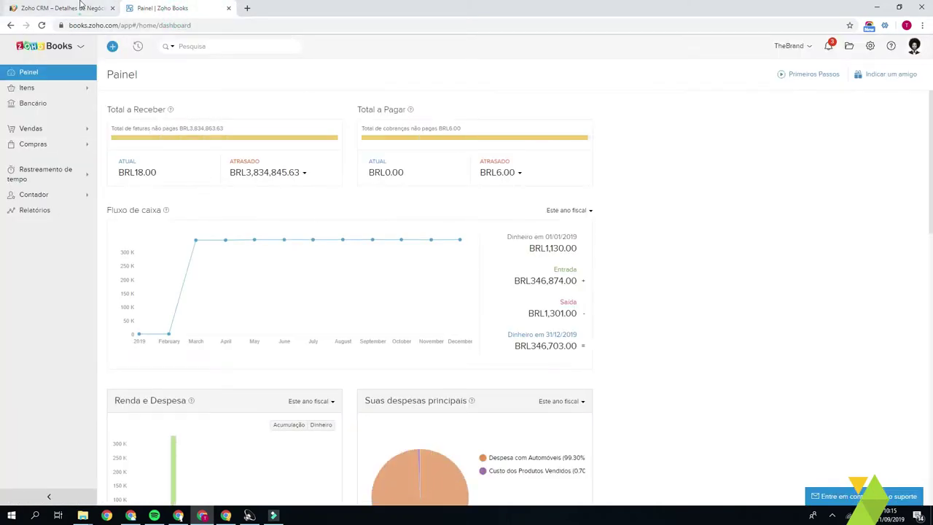
pyautogui.moveTo(308, 143); pyautogui.dragTo(249, 115)
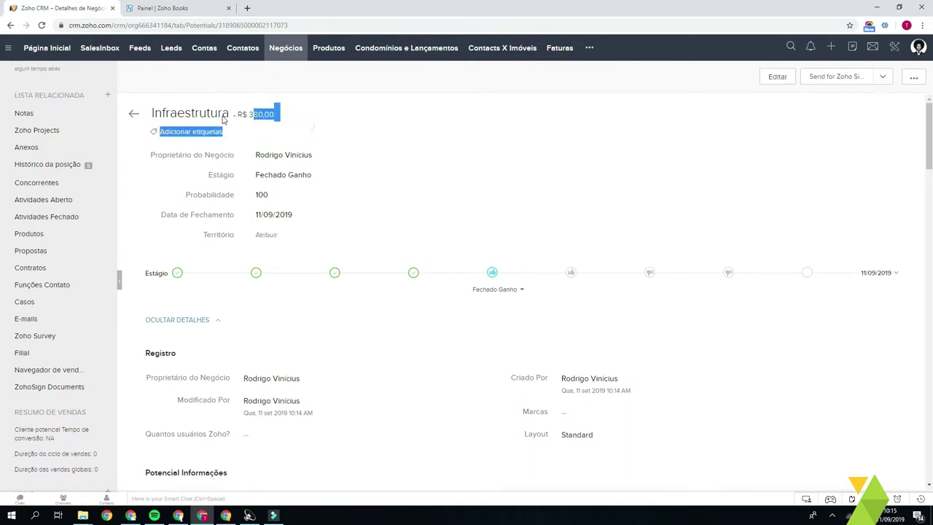
# - Switch to Zoho Books and open the Embratel Telecom draft invoice for BRL380.00 from the sales invoices to review its contents
pyautogui.click(145, 9)
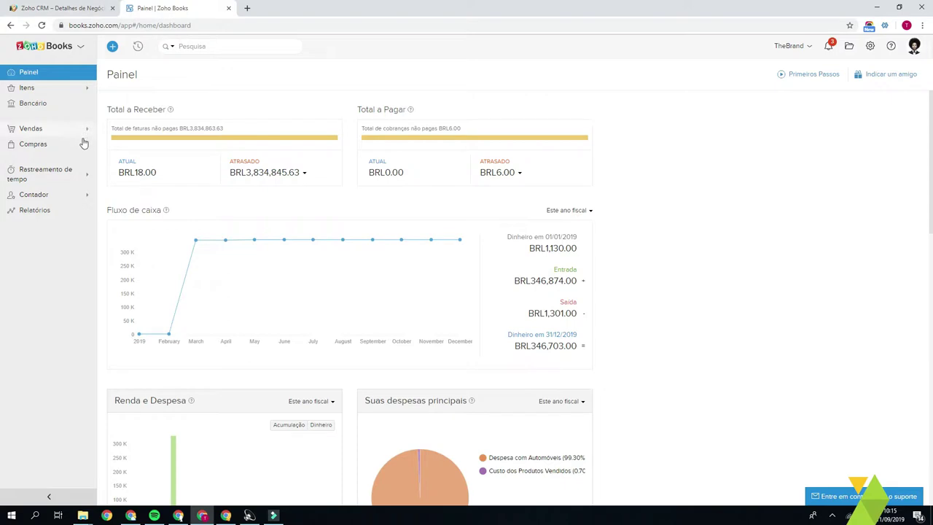
pyautogui.click(54, 131)
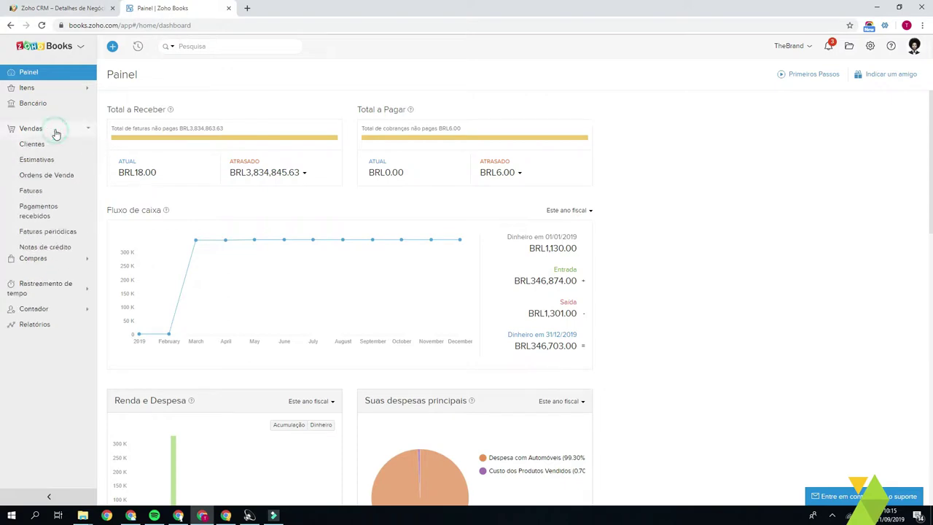
pyautogui.click(34, 191)
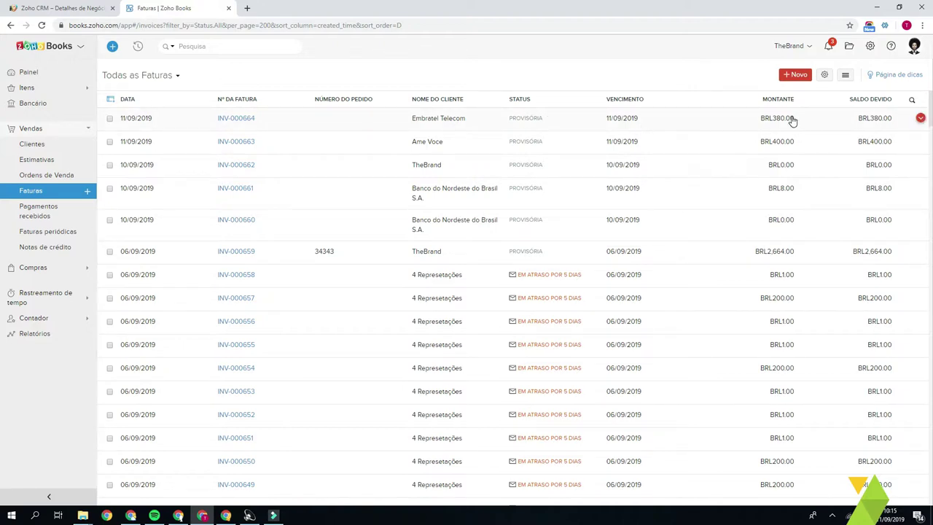
pyautogui.click(217, 118)
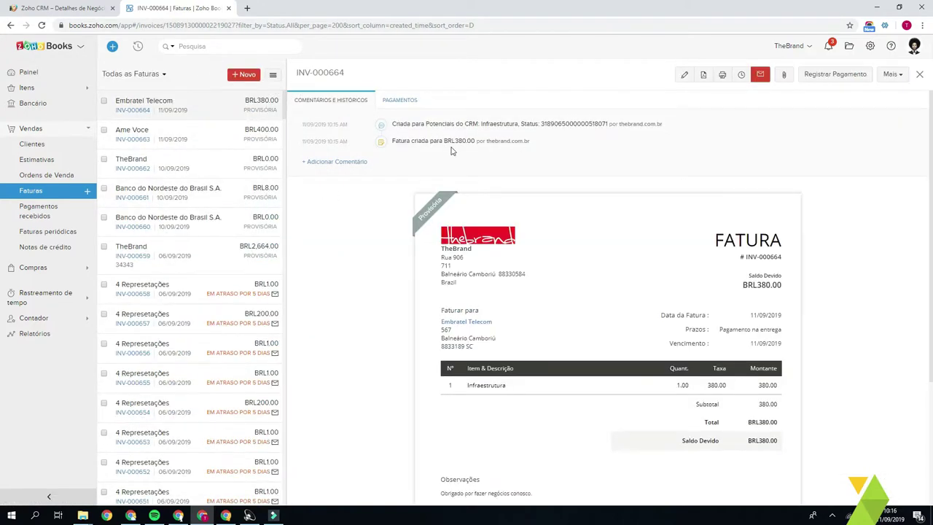
pyautogui.scroll(-2, 466, 212)
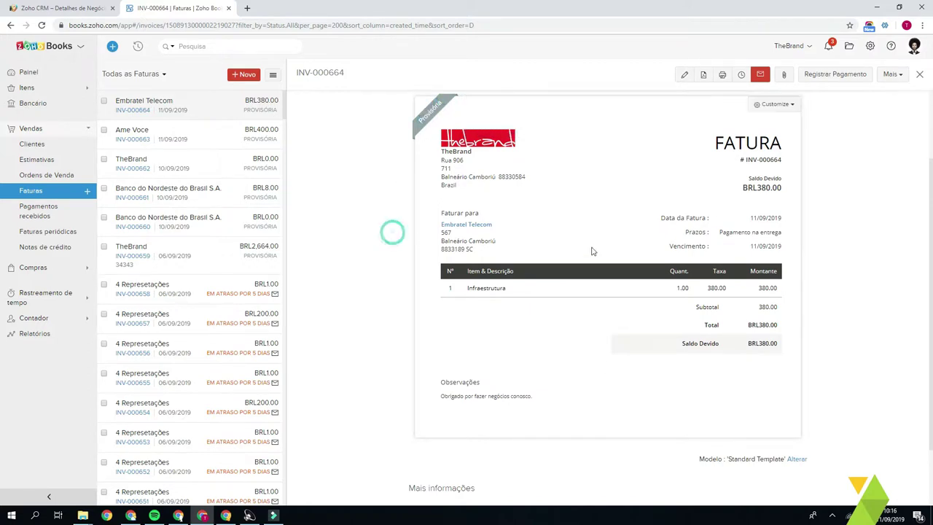
pyautogui.scroll(-1, 777, 292)
pyautogui.scroll(3, 500, 308)
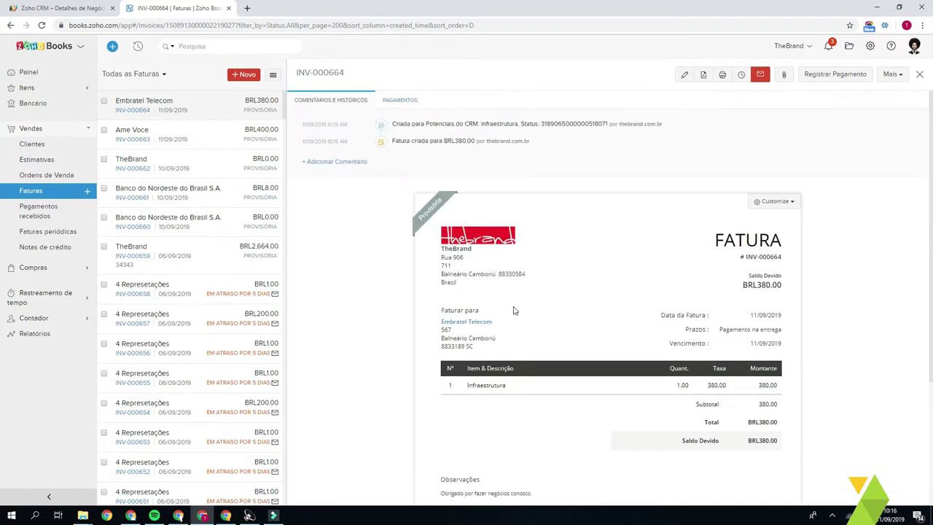
# - Edit the Embratel Telecom invoice, setting Tipo da Nota Fiscal to Fatura and both Emitir Nota Fiscal and Emitir Boleto to Sim
pyautogui.click(685, 76)
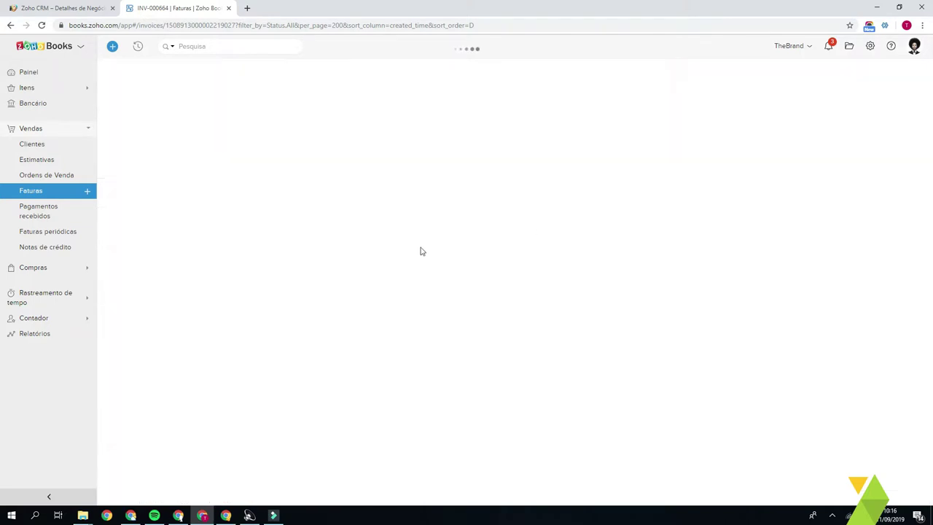
pyautogui.scroll(-3, 446, 248)
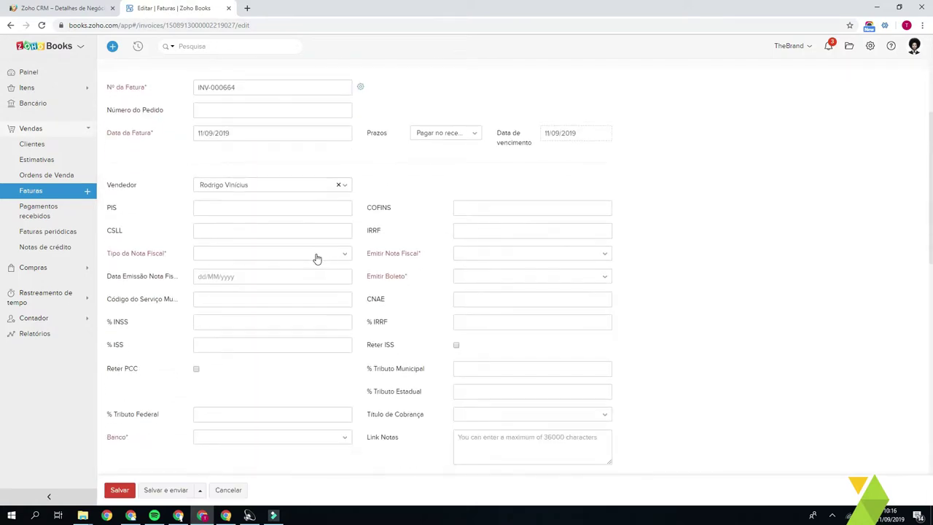
pyautogui.click(315, 254)
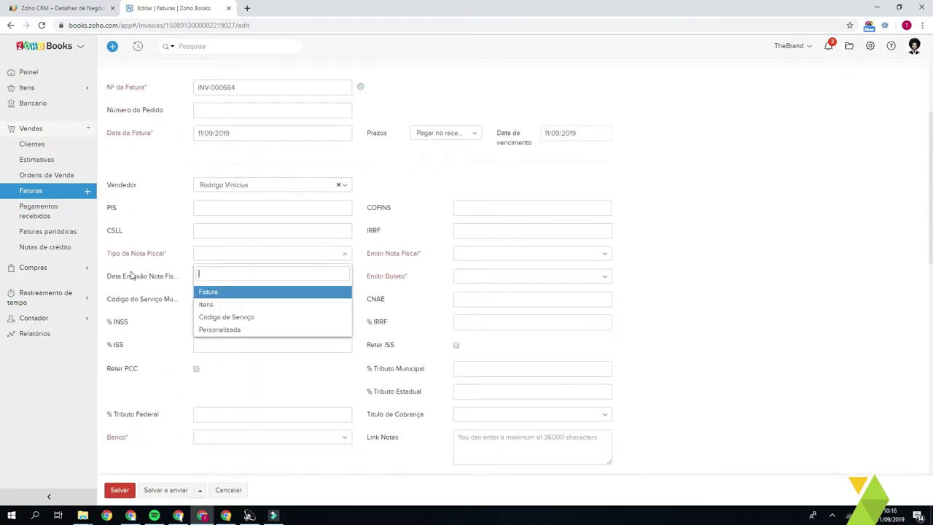
pyautogui.click(256, 293)
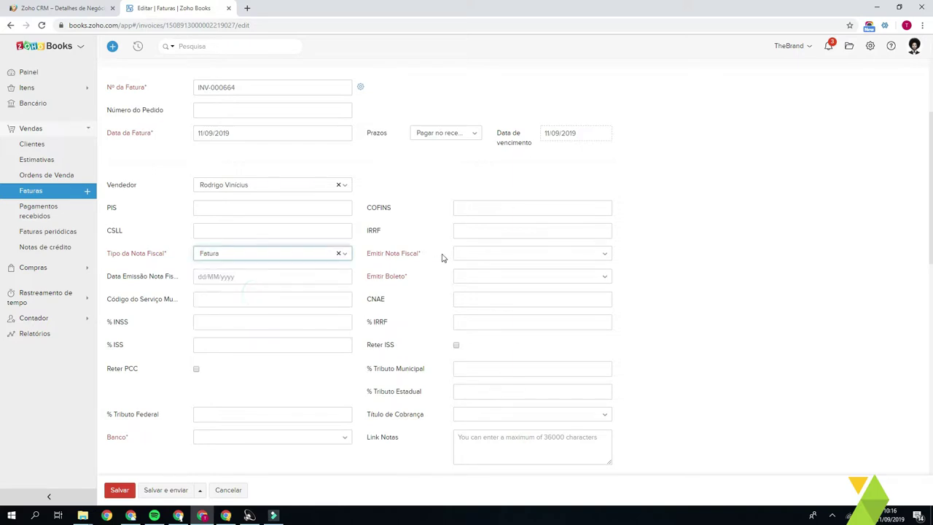
pyautogui.click(512, 255)
pyautogui.click(470, 291)
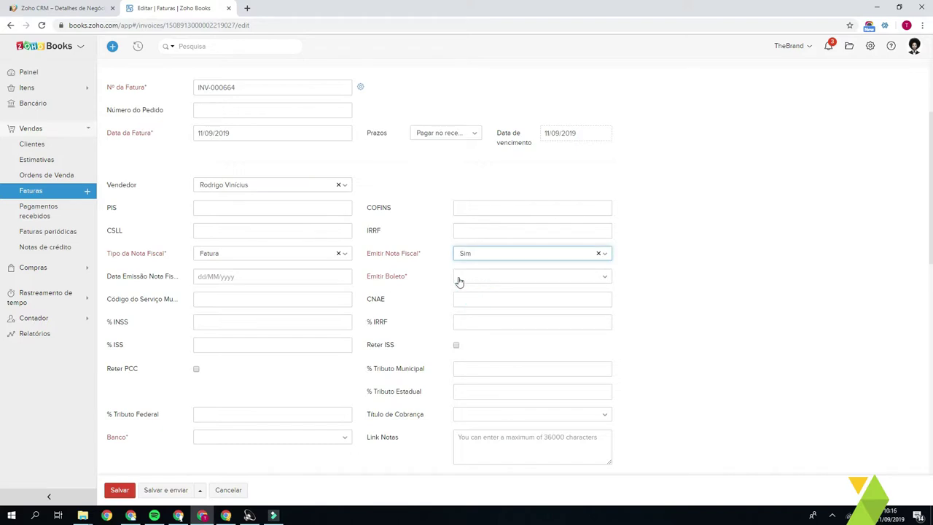
pyautogui.click(470, 278)
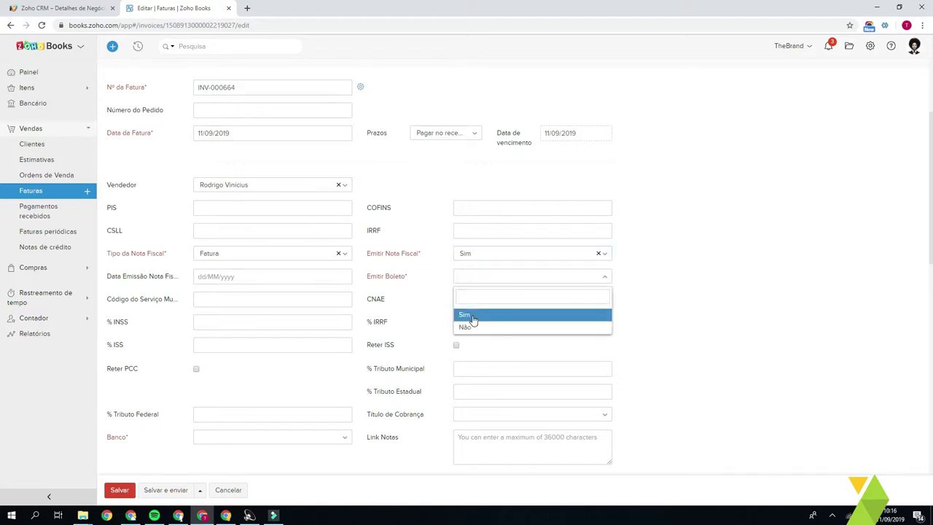
pyautogui.click(472, 316)
# - Examine the invoice's optional tax fields, including the municipal service code, CNAE, INSS, ISS and tribute percentages
pyautogui.scroll(-2, 320, 283)
pyautogui.click(240, 203)
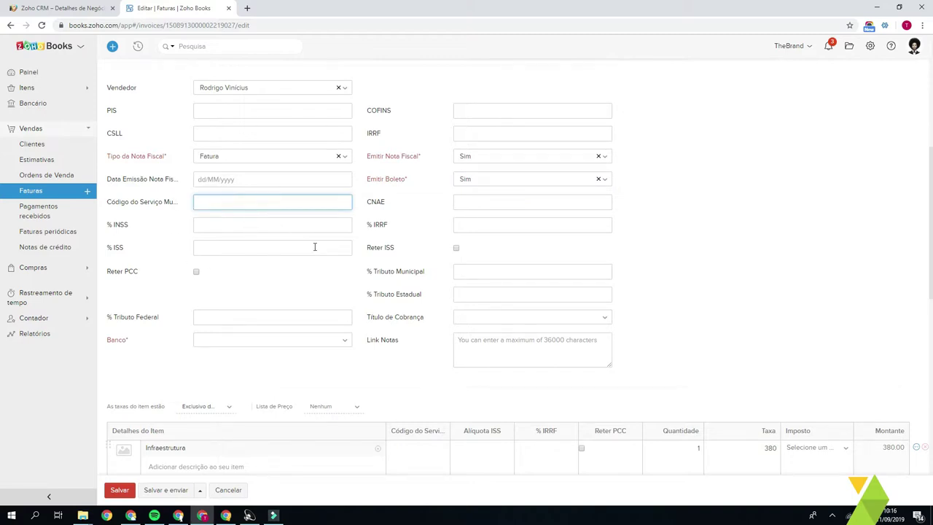
pyautogui.scroll(-1, 393, 284)
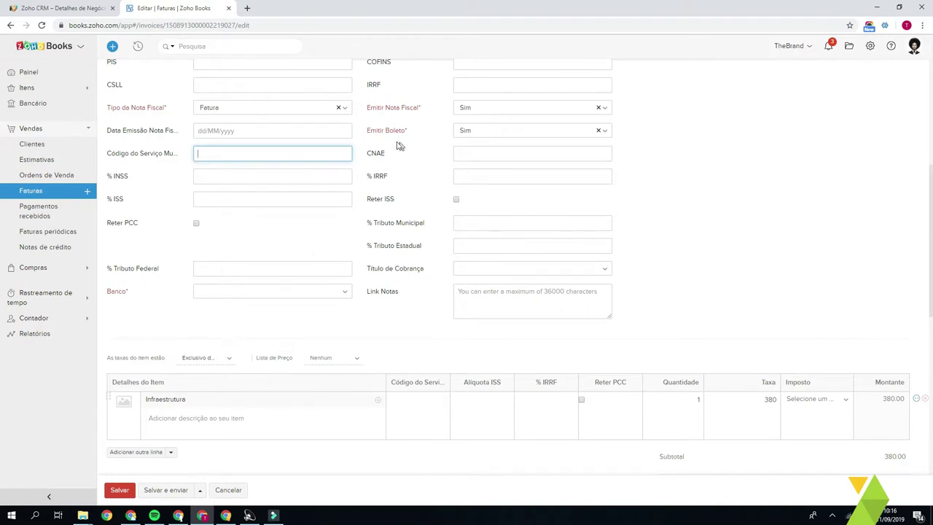
pyautogui.click(686, 210)
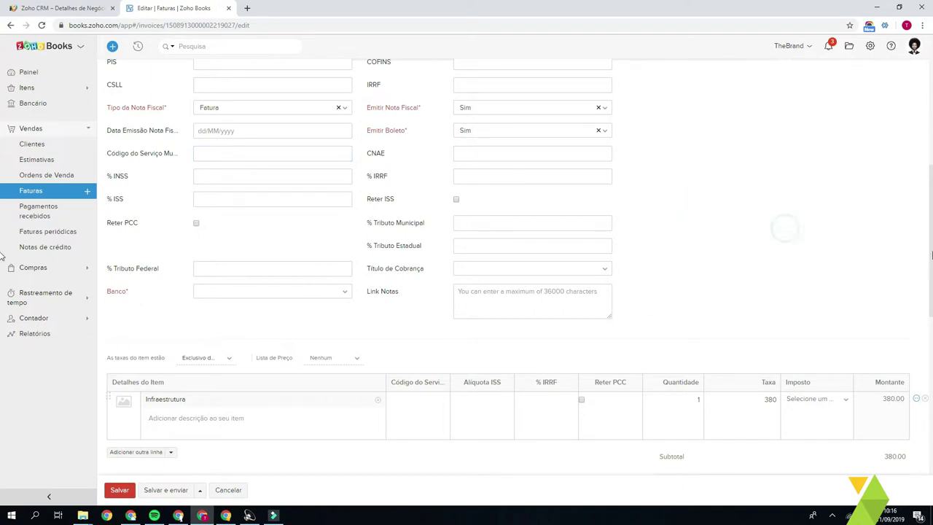
pyautogui.scroll(1, 860, 263)
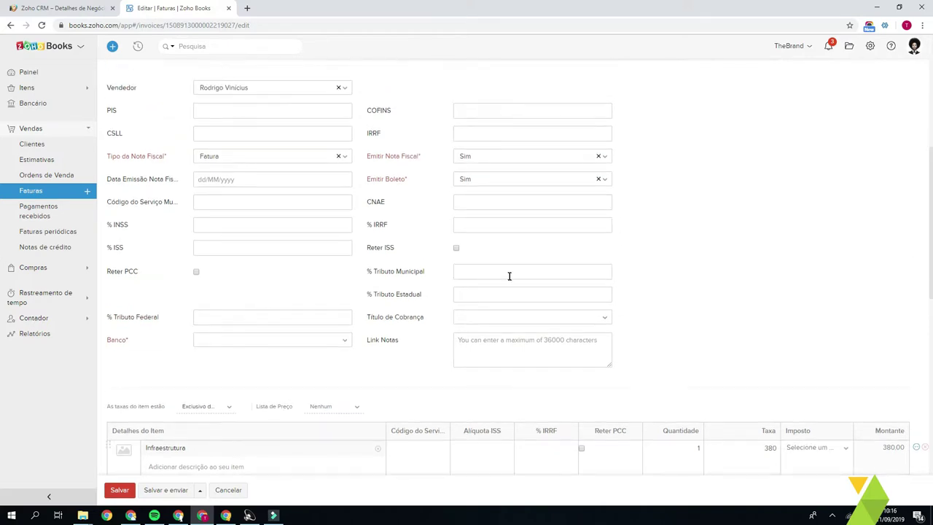
pyautogui.scroll(-1, 492, 276)
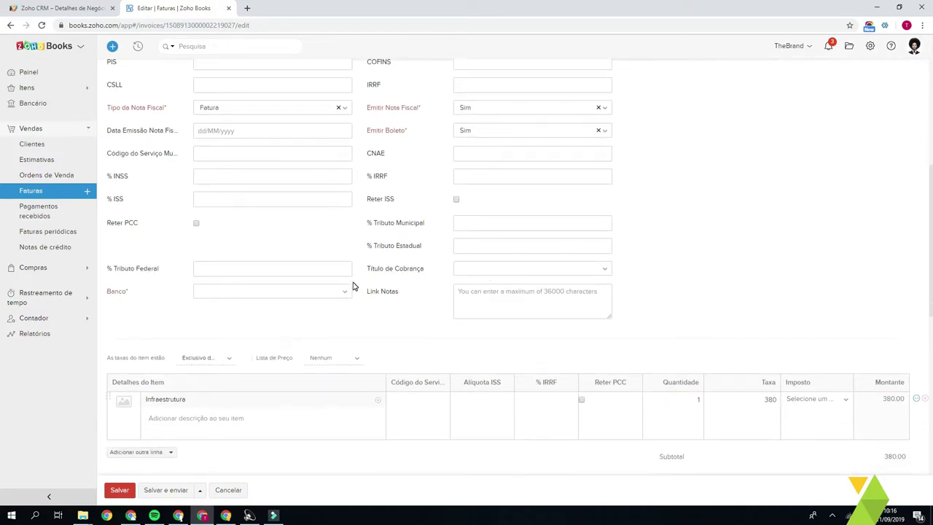
pyautogui.click(673, 280)
# - Set the invoice's Banco to Bradeso, trying Sicredi as an alternative before choosing Bradeso again
pyautogui.click(271, 291)
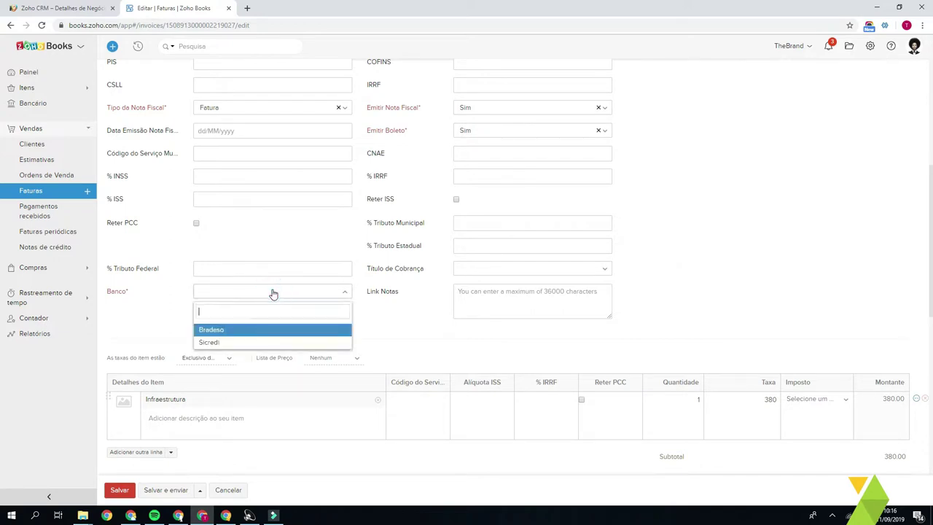
pyautogui.click(244, 331)
pyautogui.click(268, 326)
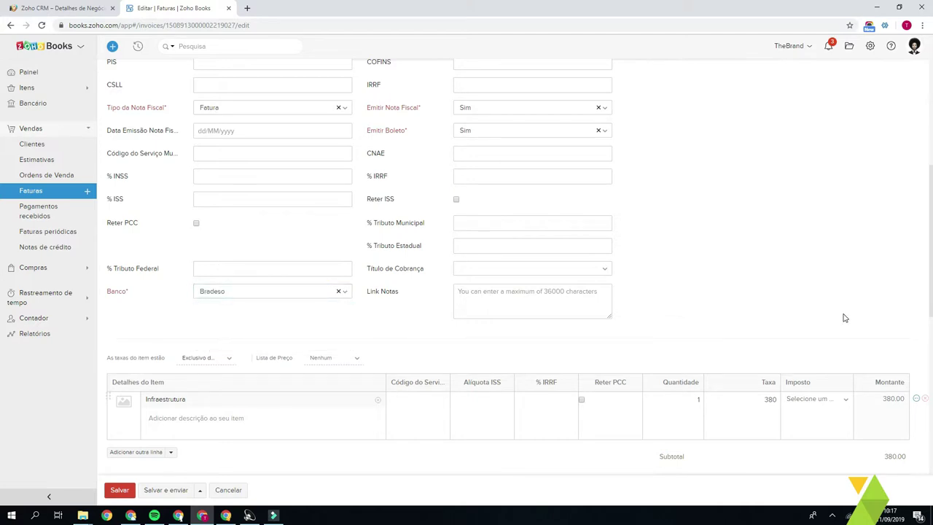
pyautogui.click(280, 293)
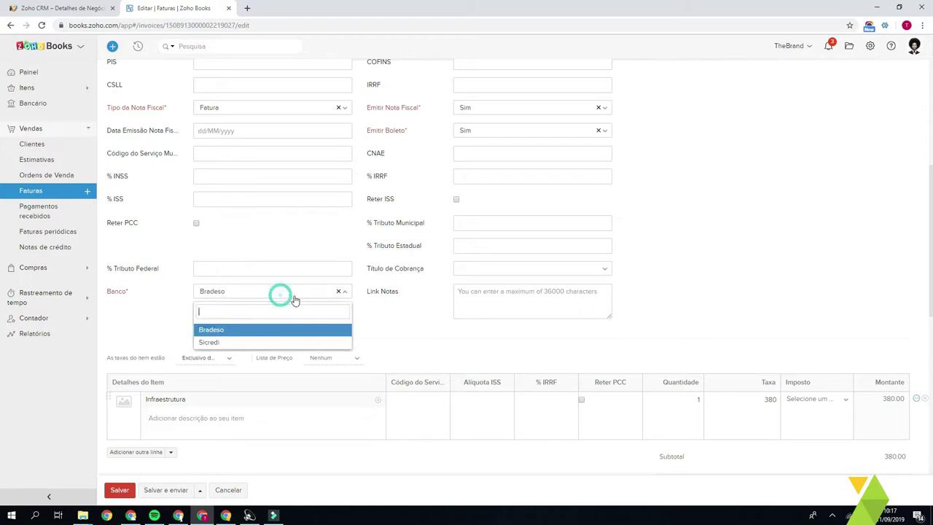
pyautogui.click(227, 344)
pyautogui.click(248, 291)
pyautogui.click(236, 327)
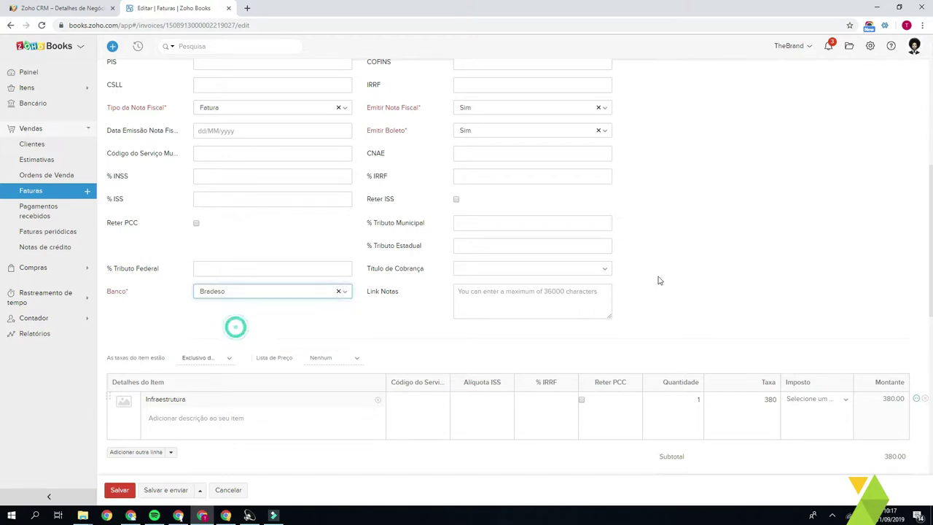
# - Review the invoice's customer data and Infraestrutura line item, comparing its name and rate with the deal in Zoho CRM
pyautogui.scroll(4, 658, 277)
pyautogui.click(701, 264)
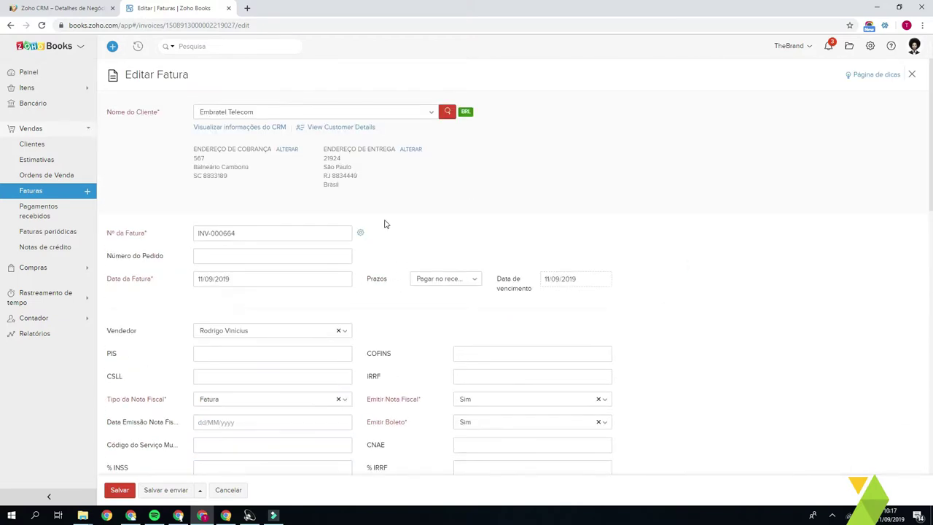
pyautogui.scroll(-8, 437, 241)
pyautogui.scroll(2, 241, 306)
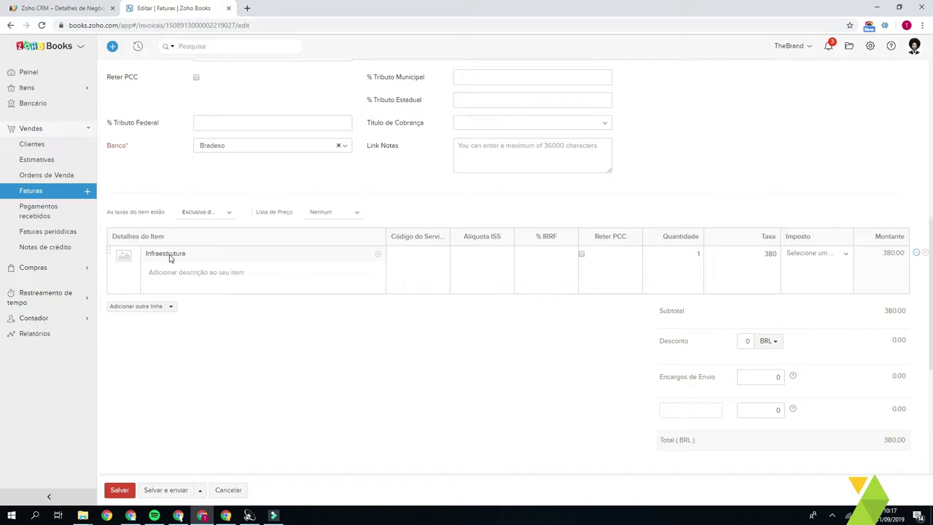
pyautogui.click(62, 8)
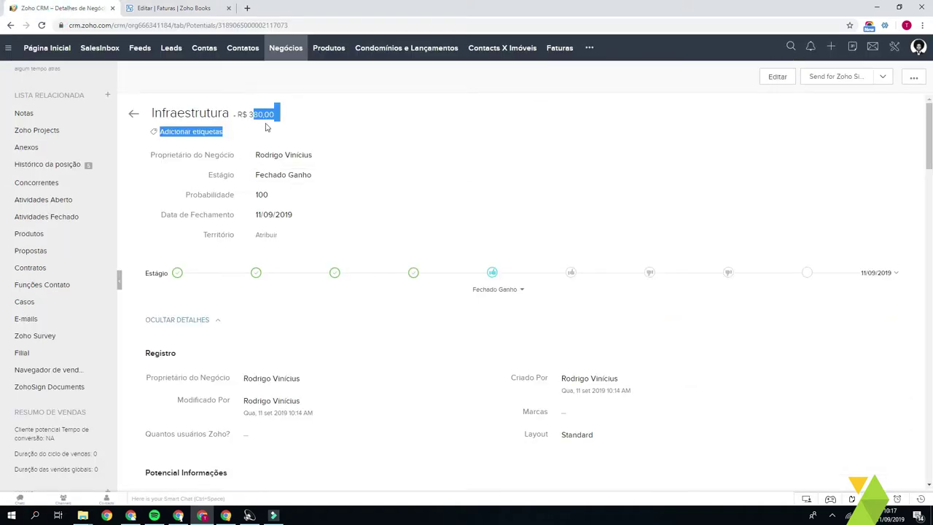
pyautogui.doubleClick(218, 114)
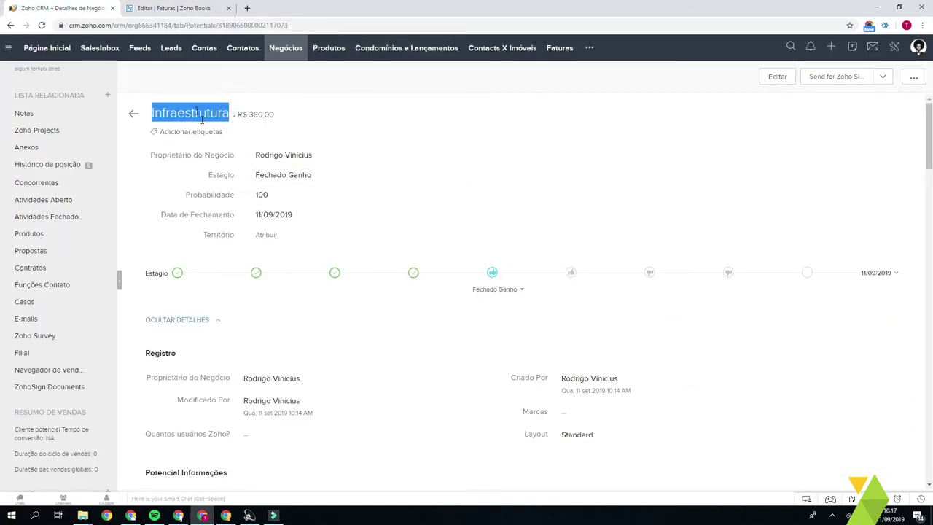
pyautogui.click(156, 8)
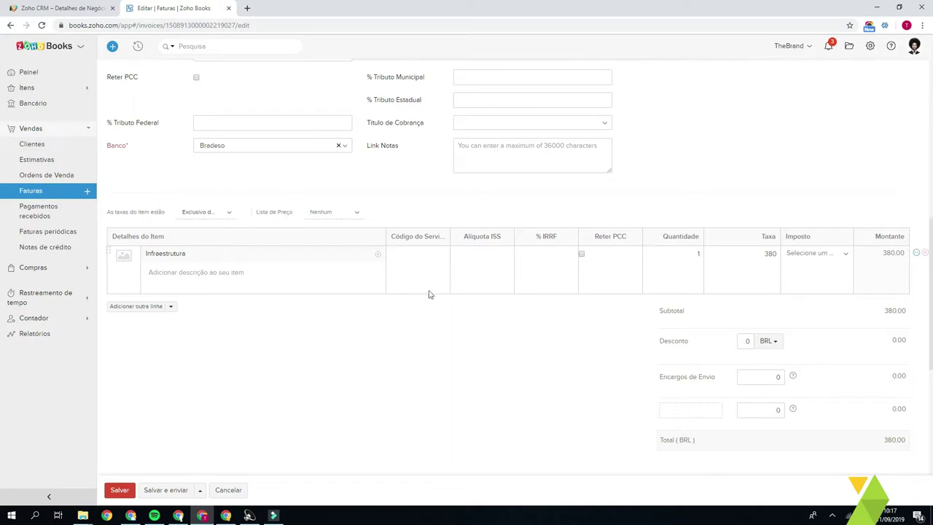
pyautogui.doubleClick(755, 254)
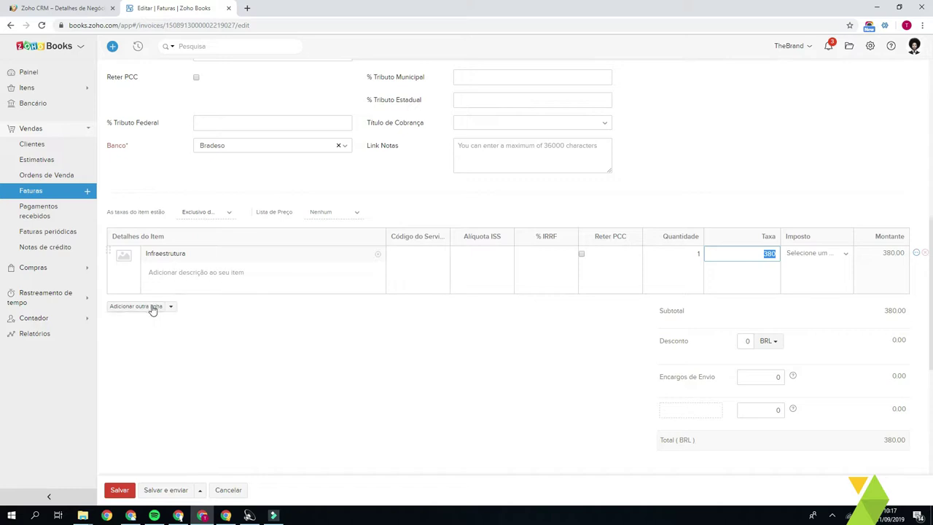
pyautogui.click(175, 271)
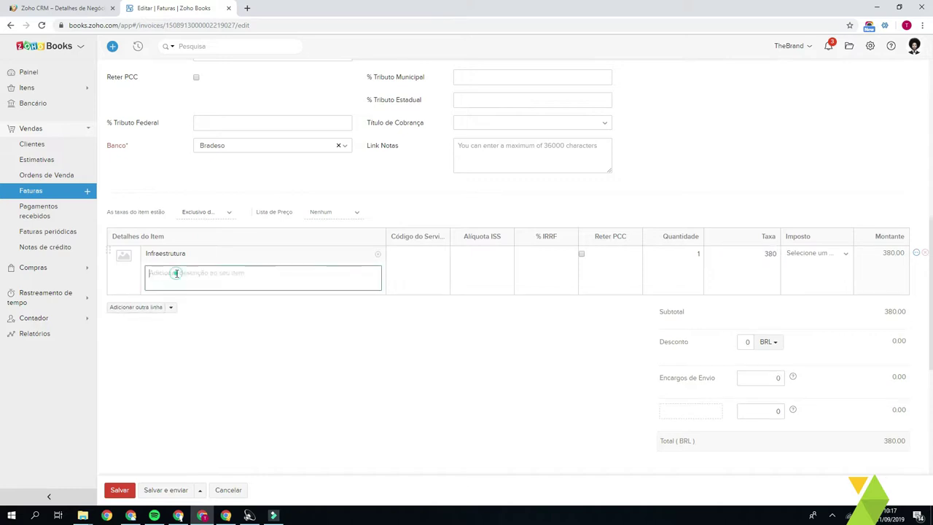
# - Add the Botão de impulso Iluminado metálico BW3565 24Vcc/Vca Amarelo 1NA item as a second invoice line, and remove it and the empty line
pyautogui.click(154, 310)
pyautogui.click(186, 304)
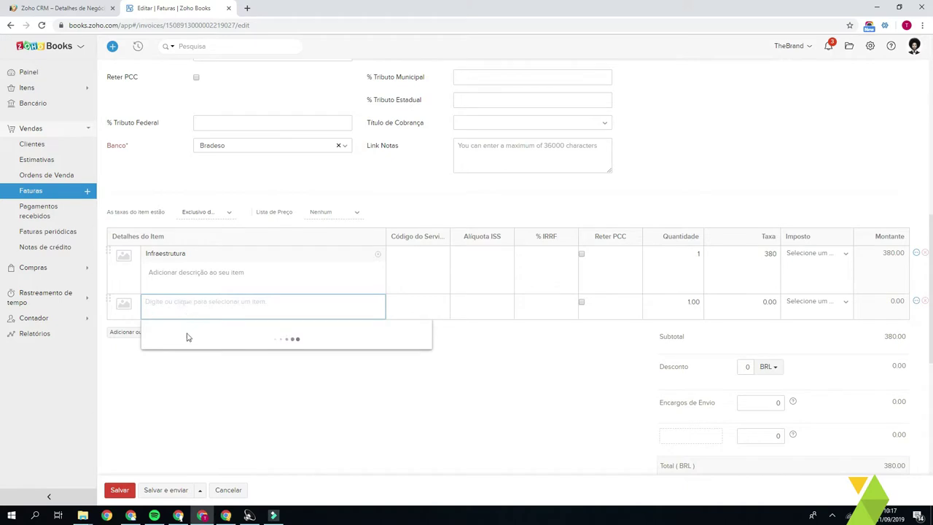
pyautogui.click(106, 393)
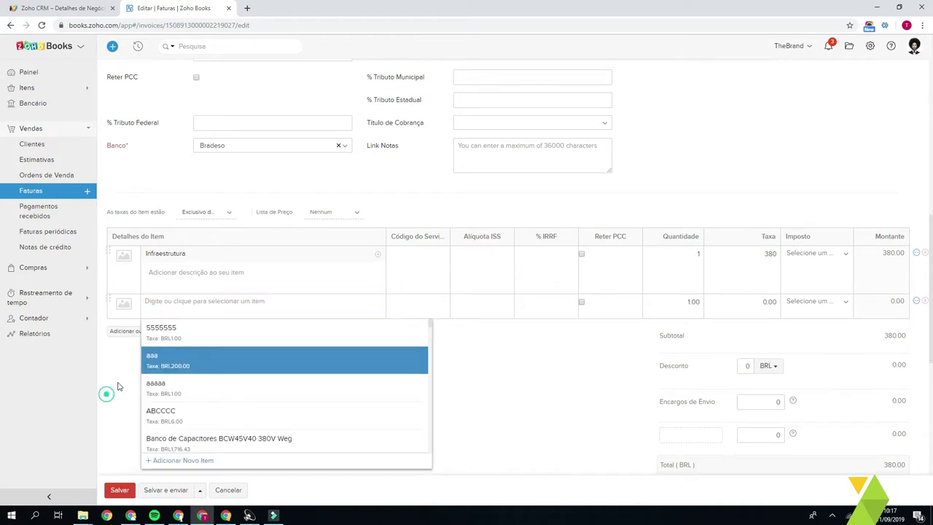
pyautogui.click(163, 307)
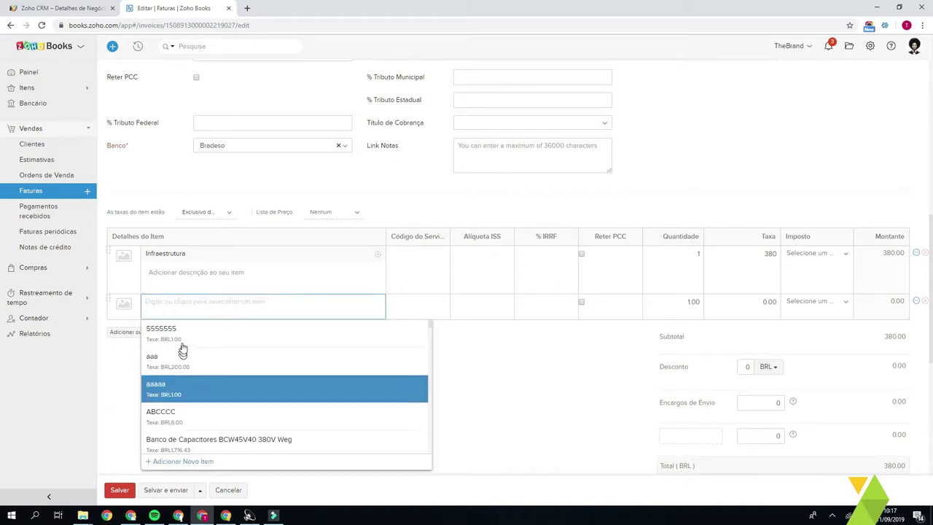
pyautogui.scroll(-2, 195, 408)
pyautogui.click(192, 379)
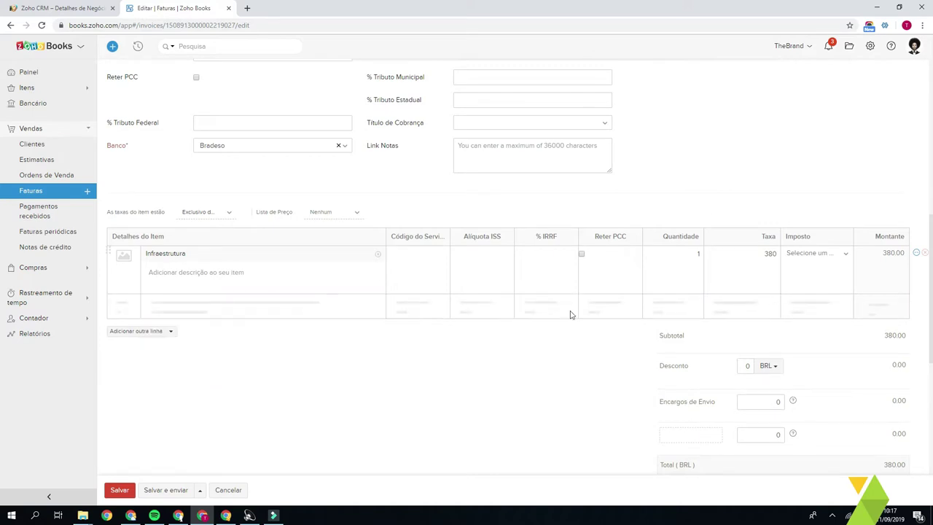
pyautogui.click(692, 309)
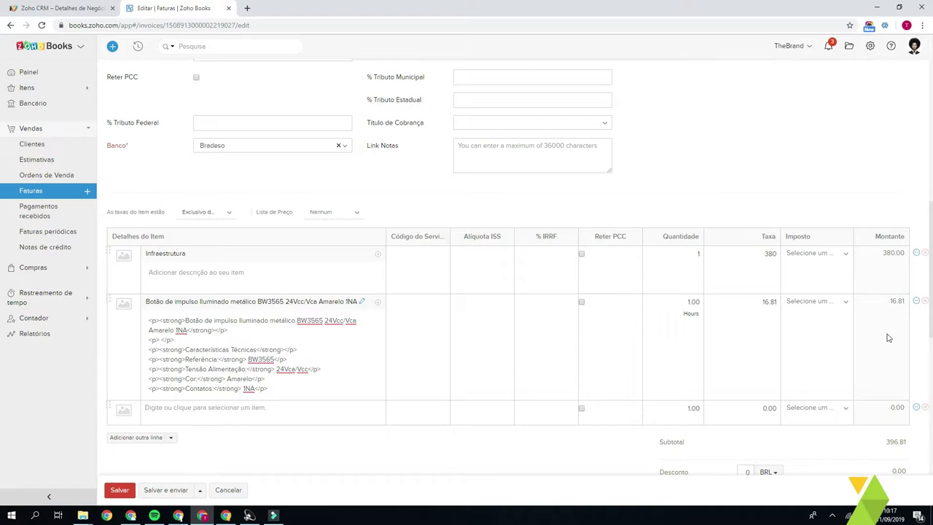
pyautogui.click(925, 300)
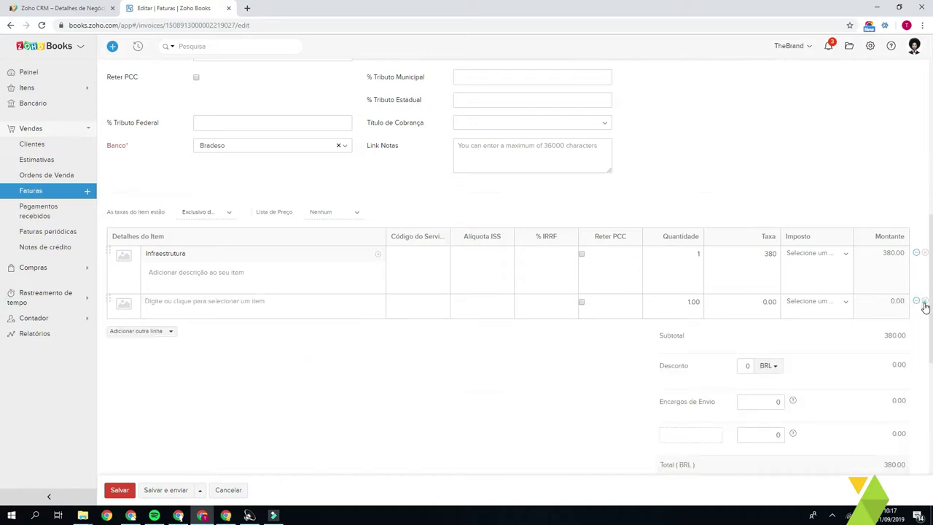
pyautogui.click(925, 302)
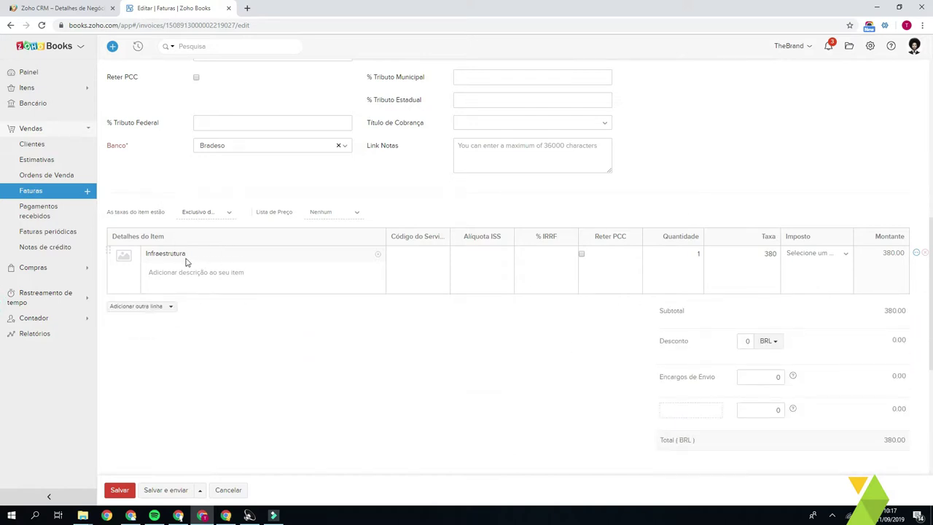
# - Compare the invoice's line item with the won deal in Zoho CRM and review the remaining invoice fields in Zoho Books
pyautogui.click(80, 9)
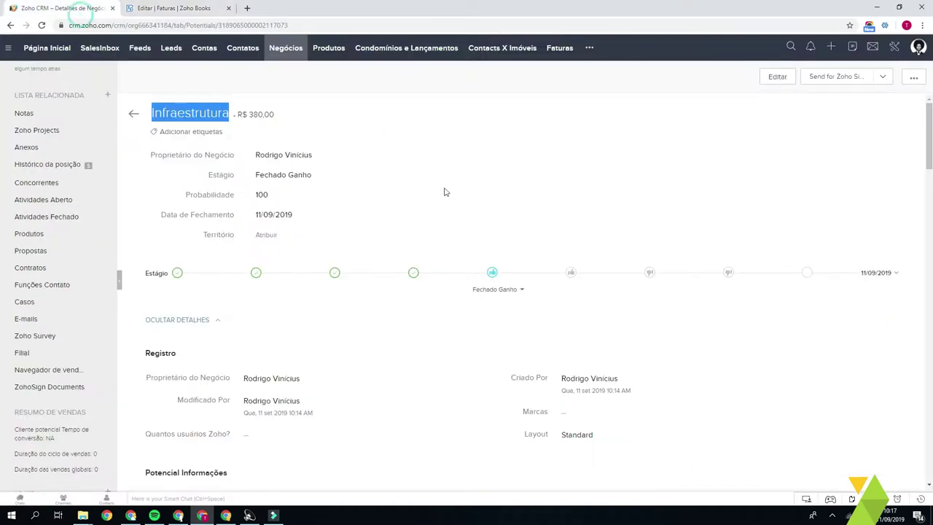
pyautogui.click(180, 10)
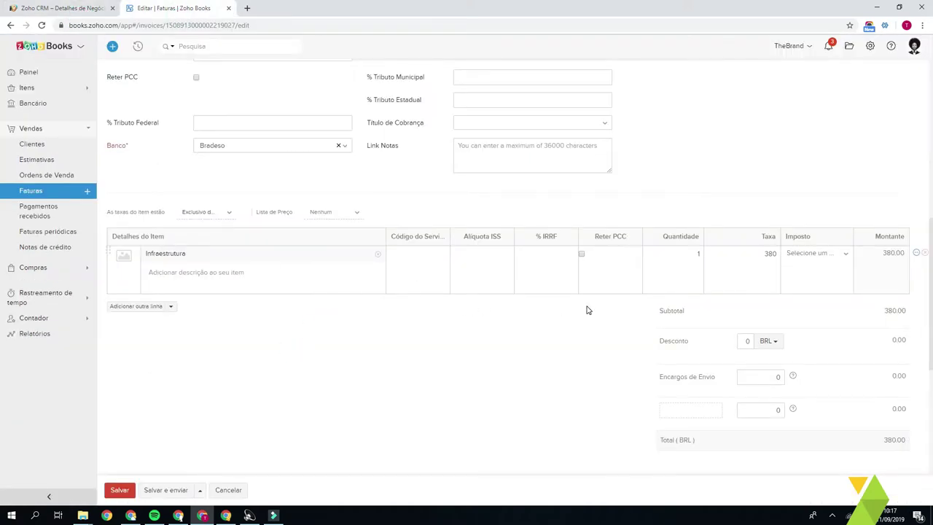
pyautogui.scroll(-1, 568, 309)
pyautogui.scroll(-2, 415, 280)
pyautogui.click(357, 259)
pyautogui.scroll(5, 394, 300)
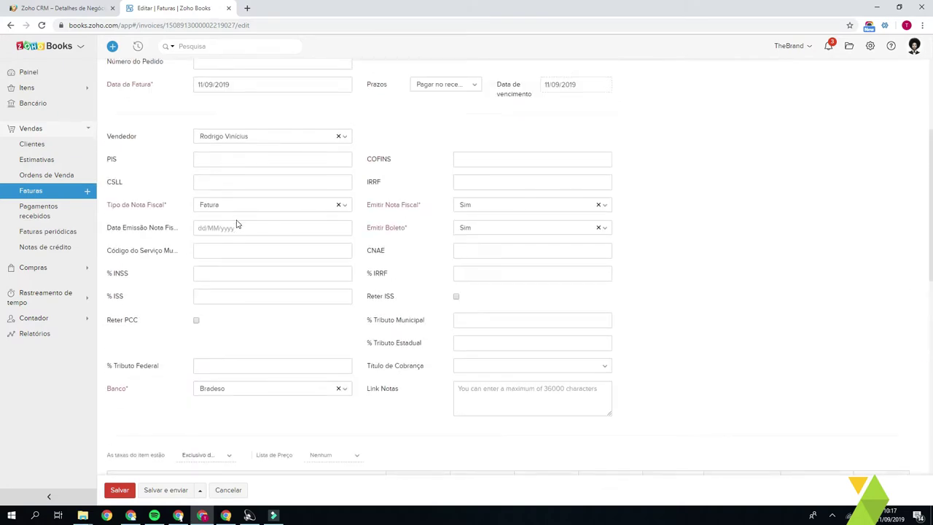
pyautogui.scroll(2, 537, 205)
pyautogui.scroll(-9, 409, 198)
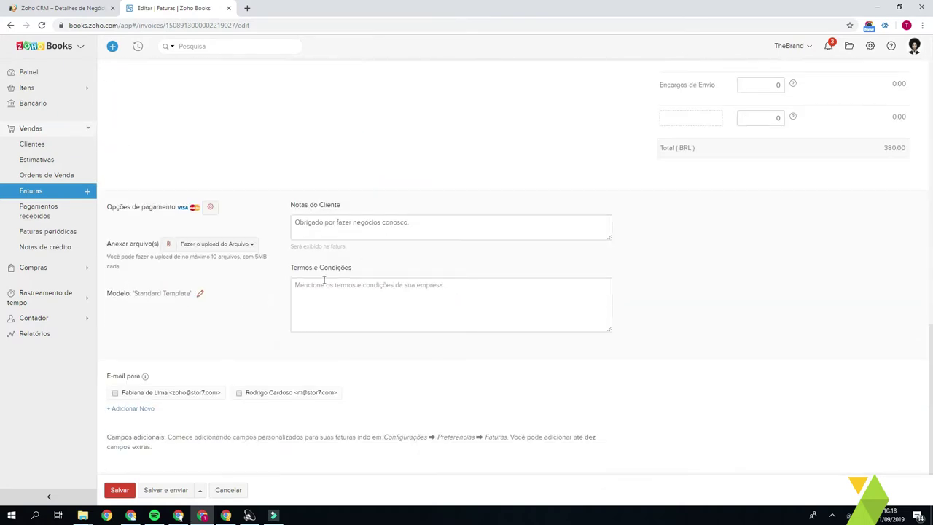
# - Select the first listed contact as the invoice's e-mail recipient and check the deal in Zoho CRM before returning to the invoice
pyautogui.click(114, 394)
pyautogui.moveTo(222, 396); pyautogui.dragTo(145, 397)
pyautogui.click(401, 398)
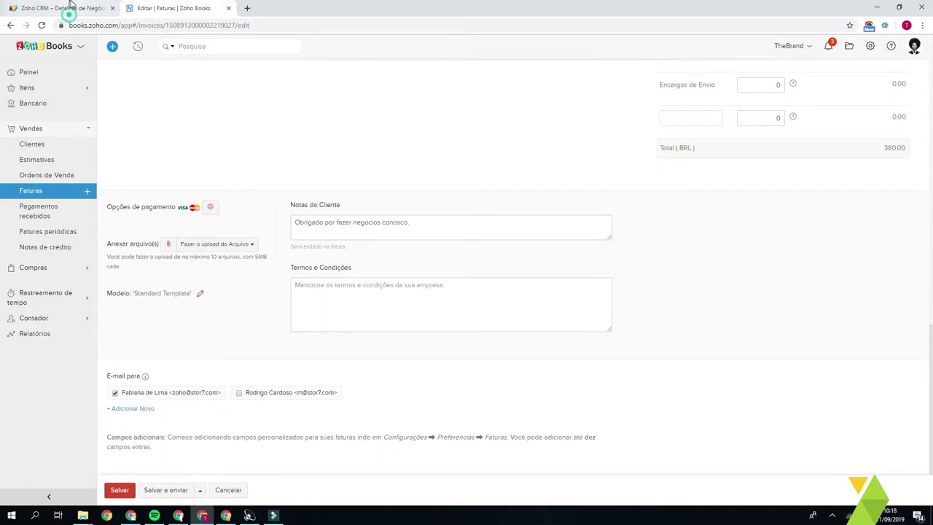
pyautogui.click(69, 8)
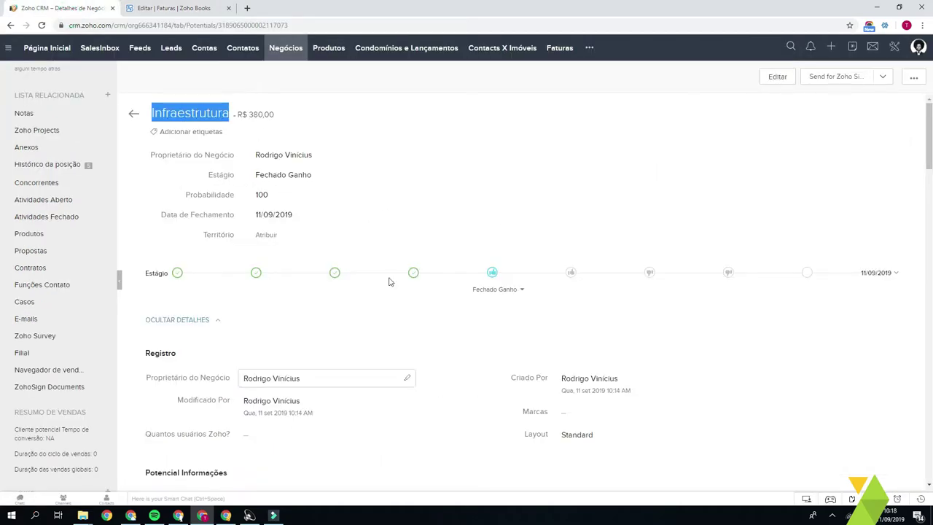
pyautogui.click(172, 6)
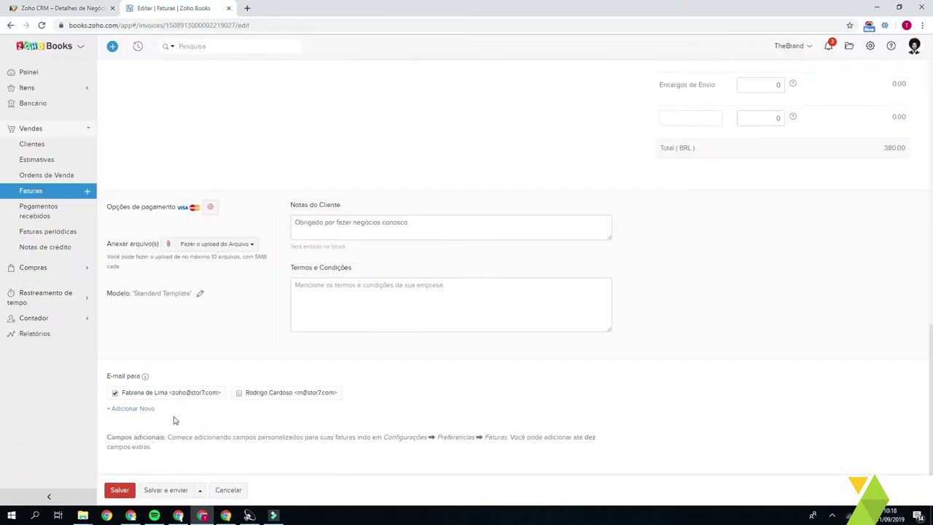
# - Check the completed invoice form from the customer data to the line item, and save it for sending by e-mail
pyautogui.scroll(15, 178, 410)
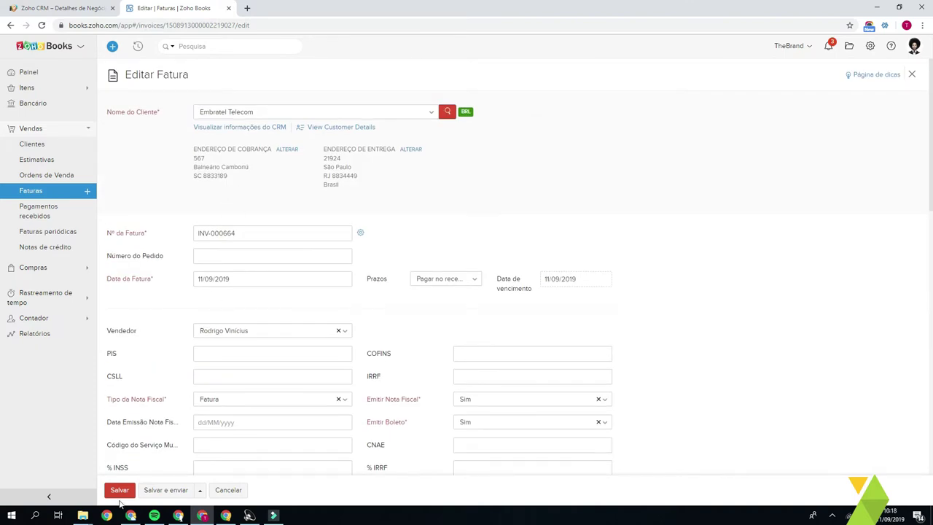
pyautogui.scroll(-4, 170, 499)
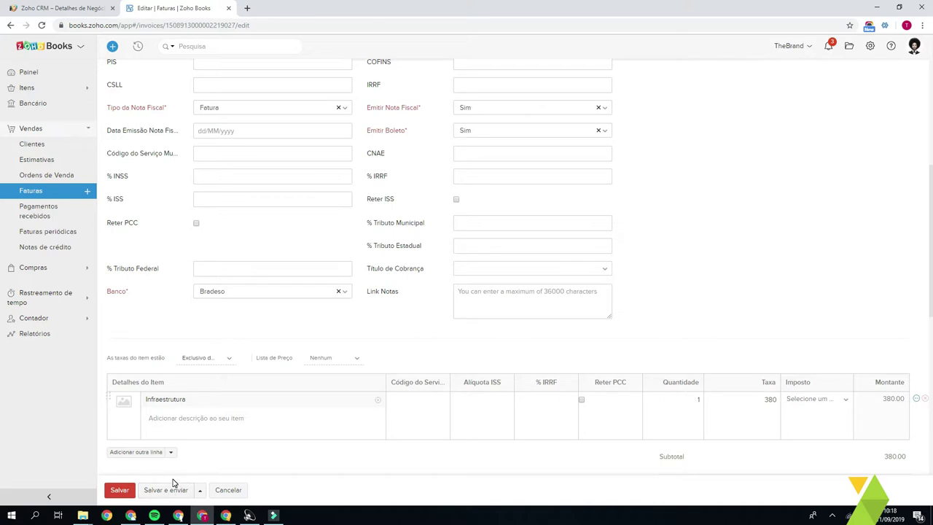
pyautogui.click(182, 493)
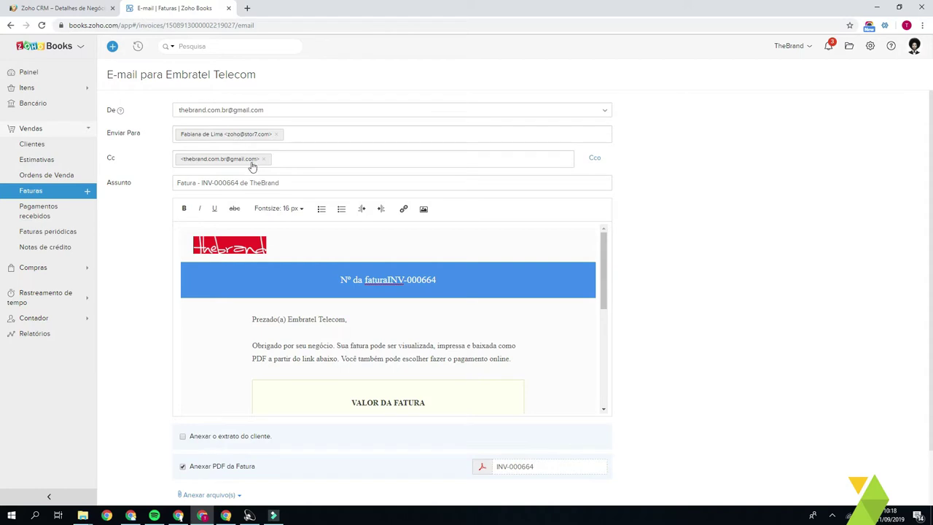
# - Review the invoice e-mail to Embratel Telecom, send it with the invoice PDF attached, and look over the sent invoice
pyautogui.scroll(-3, 358, 274)
pyautogui.scroll(-3, 359, 274)
pyautogui.scroll(-2, 238, 403)
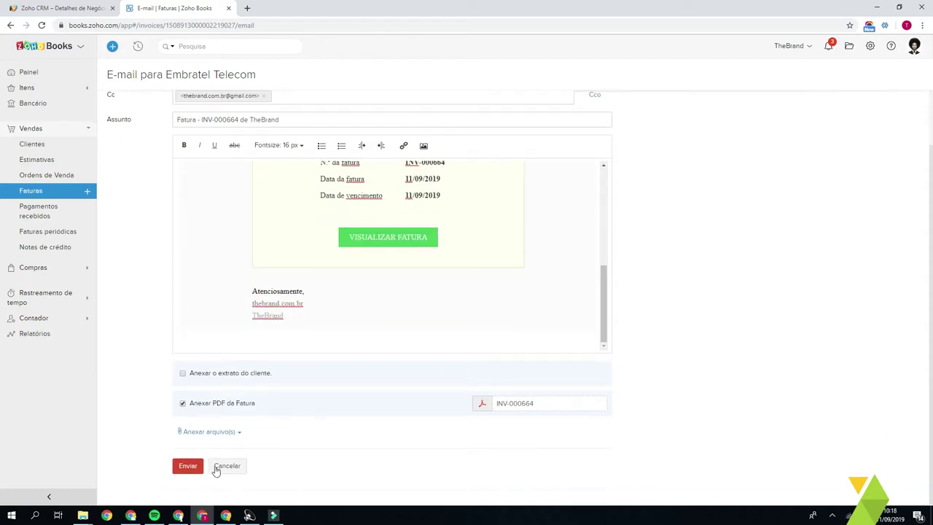
pyautogui.scroll(3, 360, 255)
pyautogui.scroll(-3, 360, 255)
pyautogui.click(188, 466)
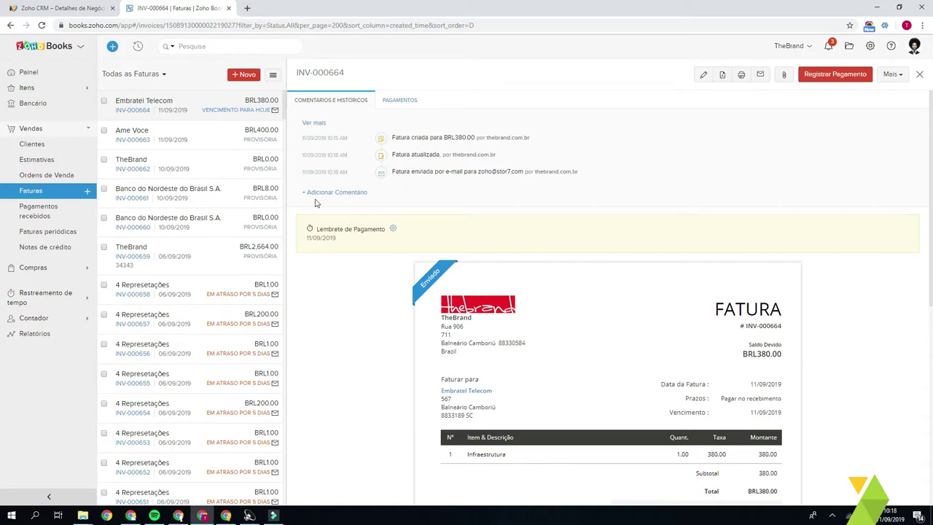
pyautogui.scroll(-1, 432, 261)
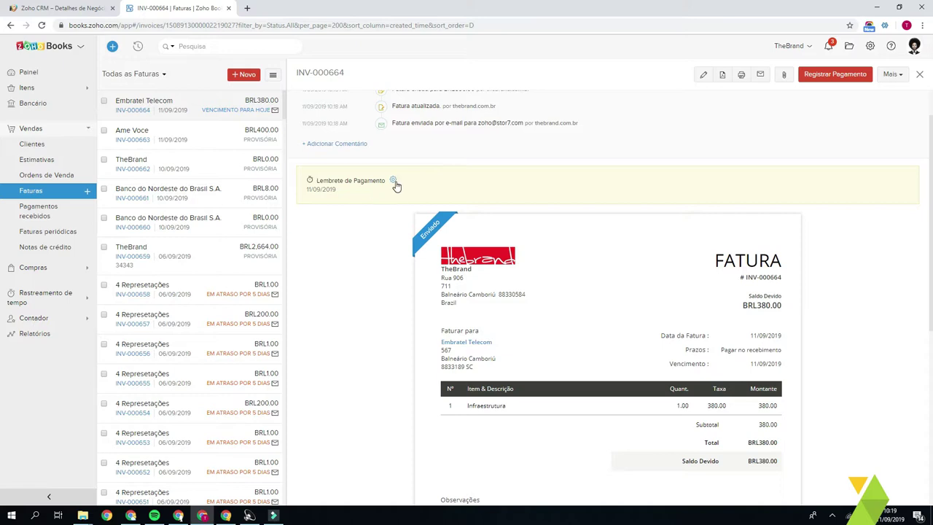
pyautogui.scroll(2, 439, 208)
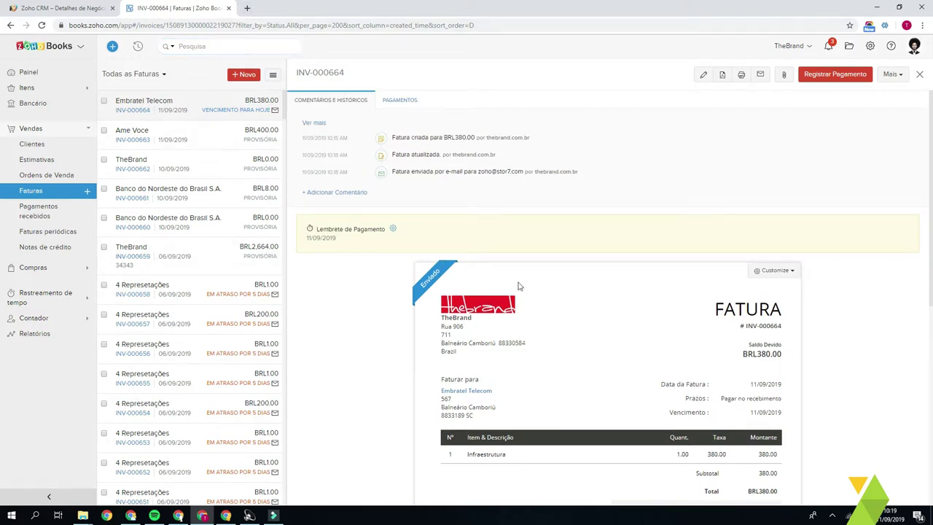
# - Open Zoho Cliq at cliq.zoho.com in a new browser tab
pyautogui.click(248, 8)
pyautogui.write('cl')
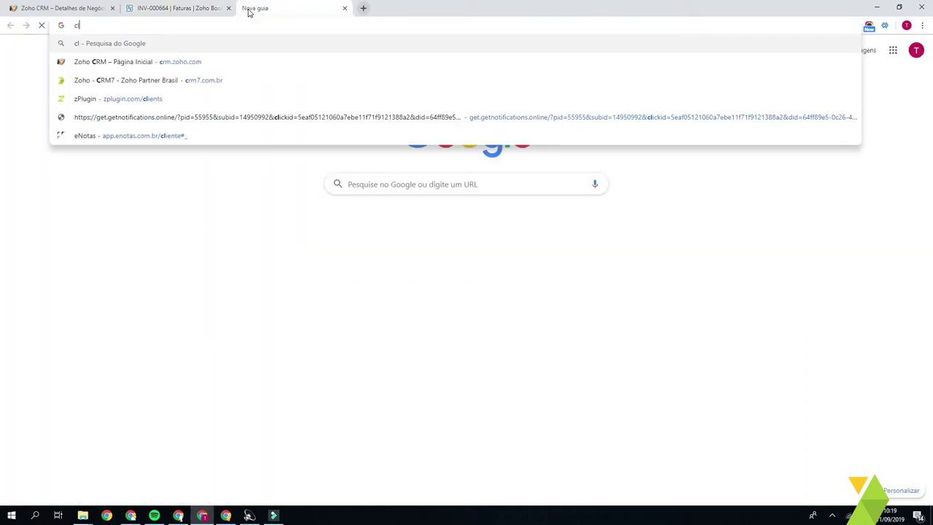
pyautogui.write('iq.zoho.com')
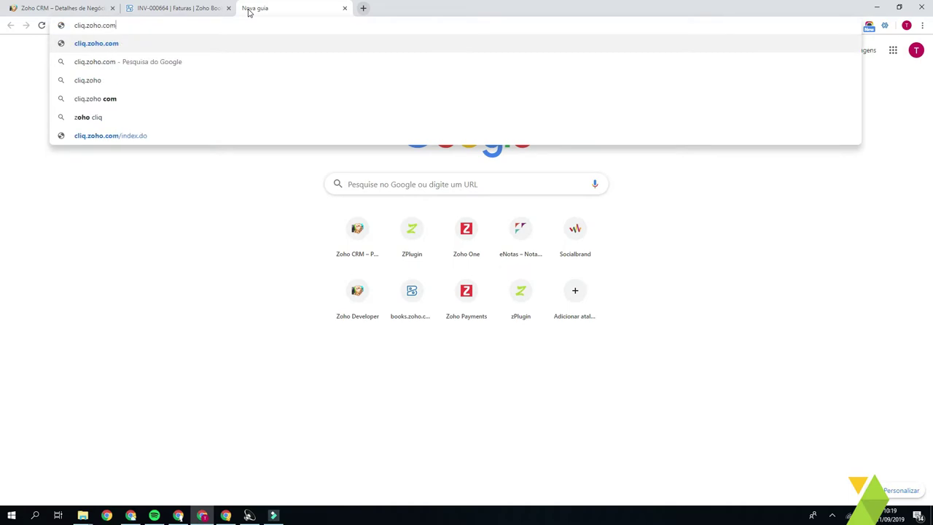
pyautogui.press('Return')
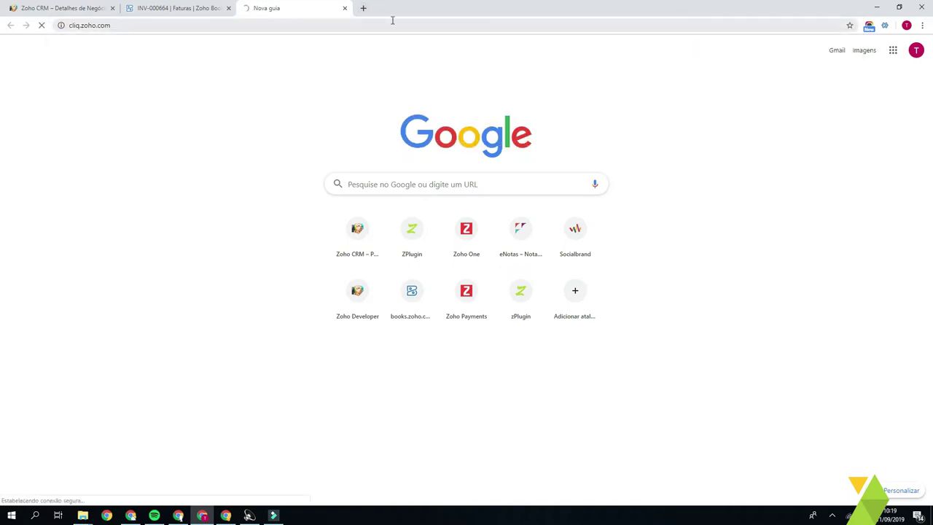
# - Open the Slack workspace at thebrand.slack.com in another new browser tab
pyautogui.click(364, 11)
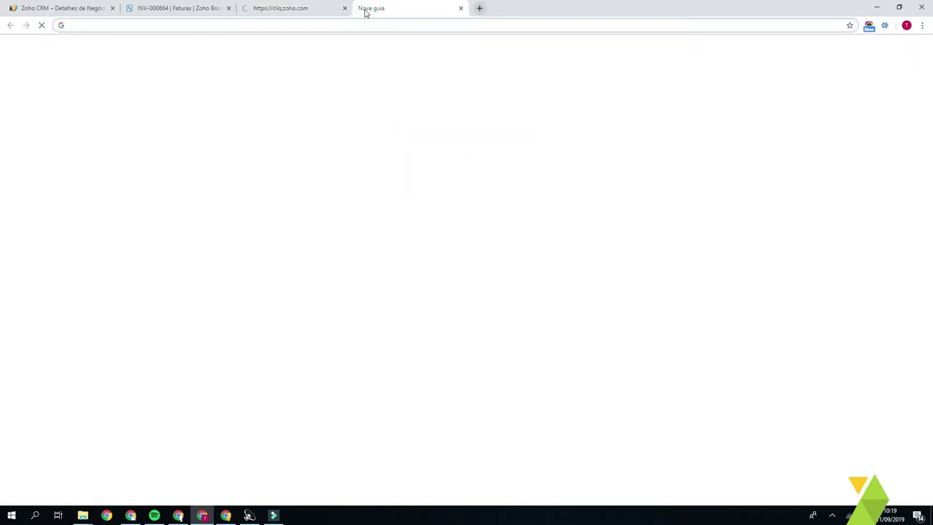
pyautogui.write('slack.com')
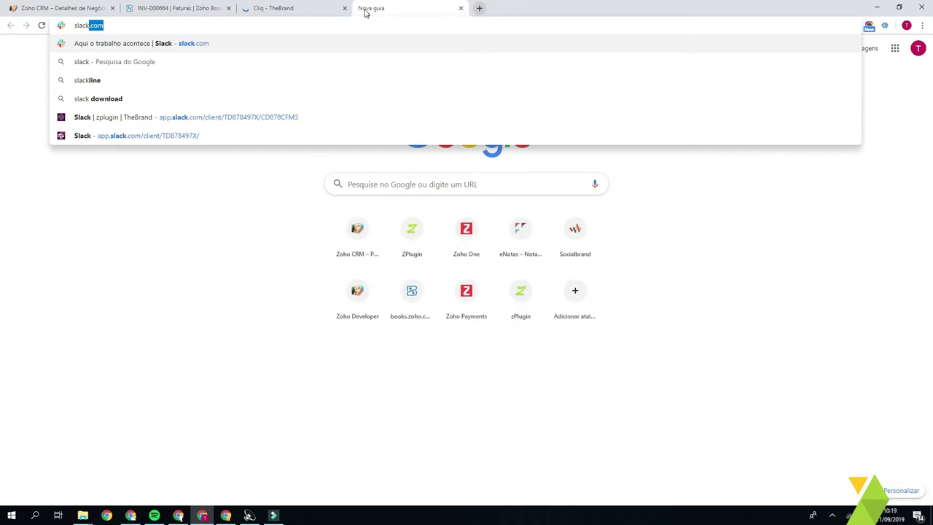
pyautogui.press('Home')
pyautogui.write('thebra')
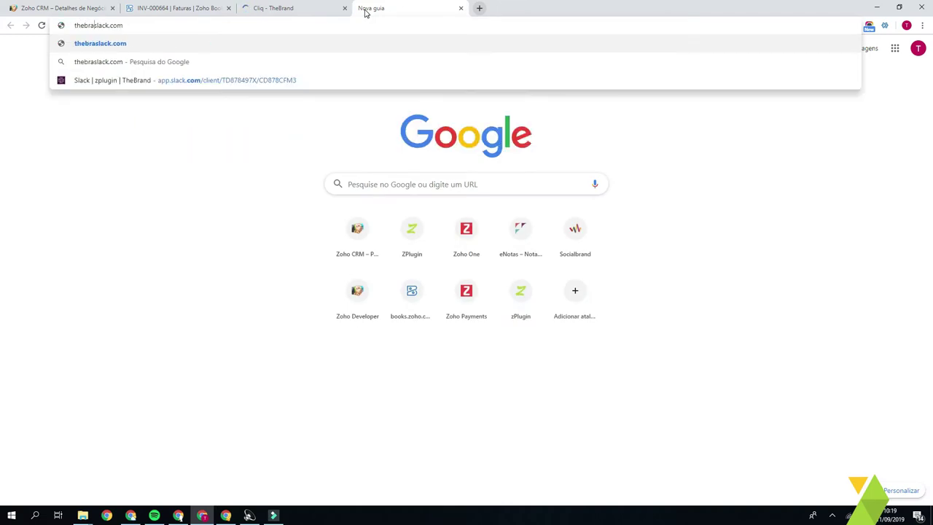
pyautogui.write('nd.')
pyautogui.press('Return')
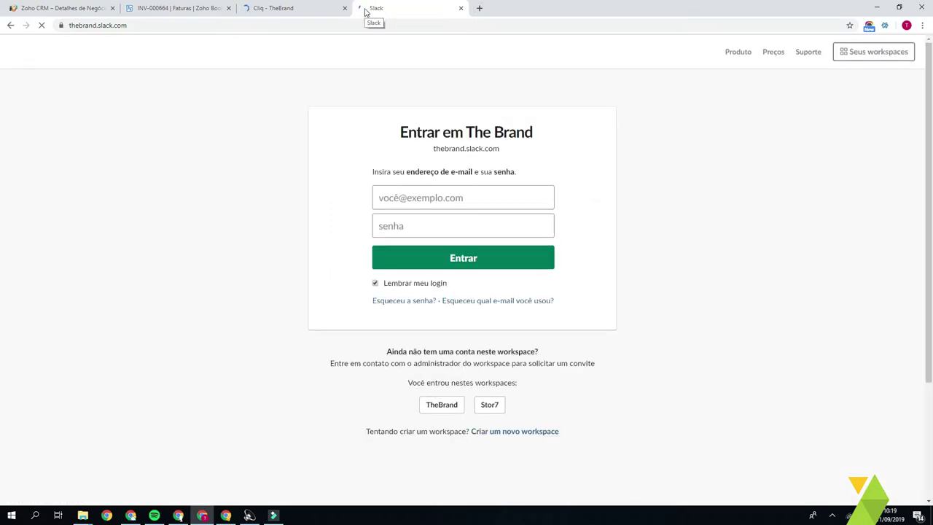
# - Check the Zoho Cliq page, and return to the Zoho Books invoice to read its e-mail sending history
pyautogui.click(248, 13)
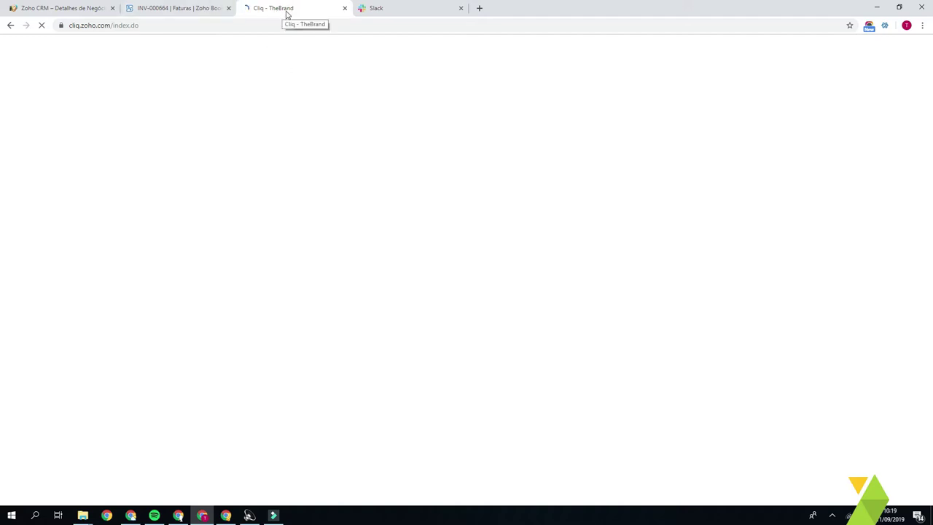
pyautogui.click(175, 9)
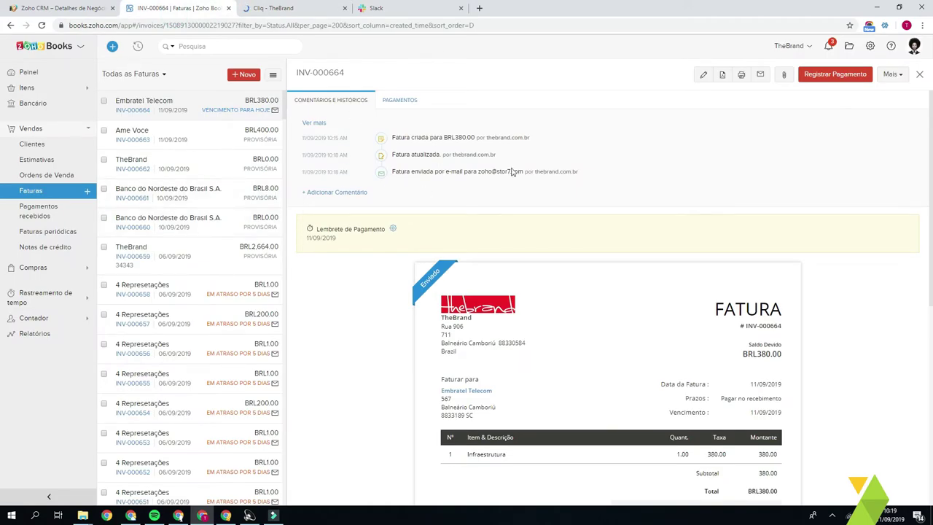
pyautogui.moveTo(575, 173); pyautogui.dragTo(394, 172)
pyautogui.click(435, 177)
# - Switch to the Gmail inbox, refresh it, and open the Embratel Telecom invoice e-mail from thebrand.com.br
pyautogui.hotkey('alt', 'Tab')
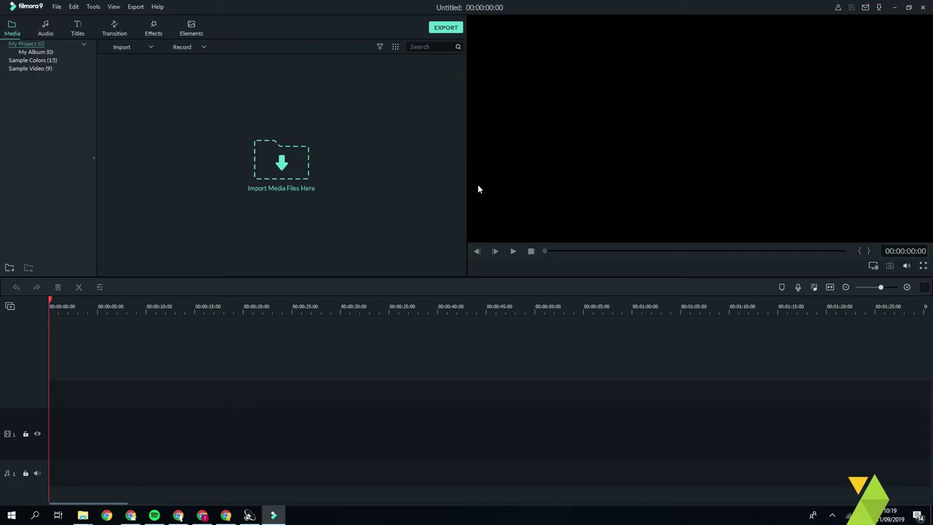
pyautogui.hotkey('alt', 'Tab')
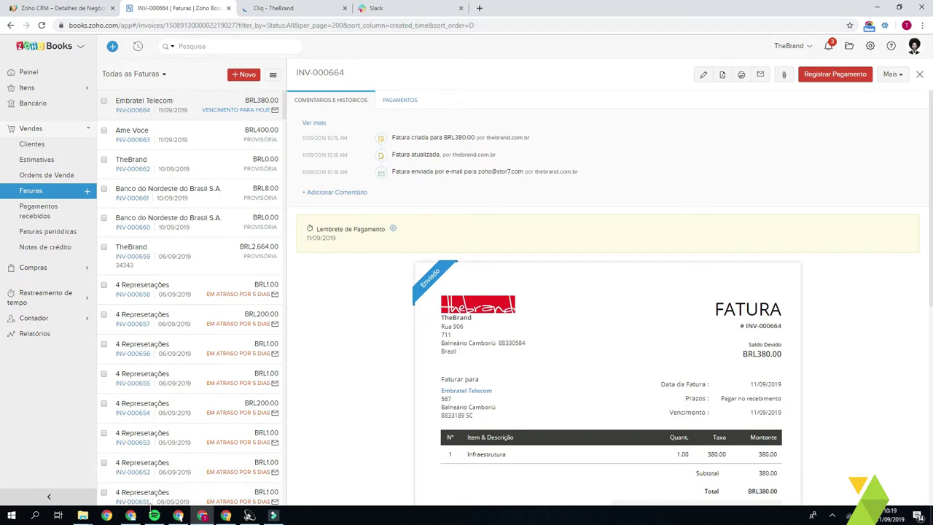
pyautogui.click(132, 516)
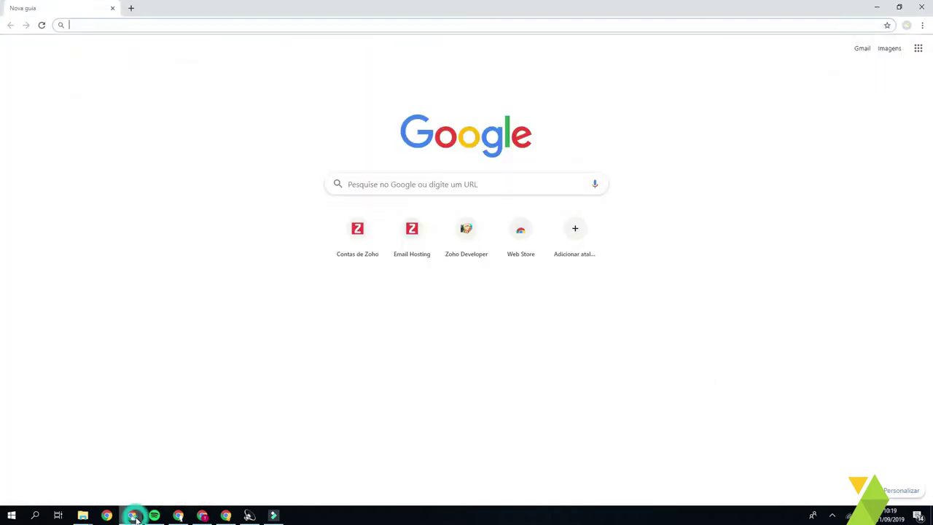
pyautogui.click(226, 516)
pyautogui.click(106, 7)
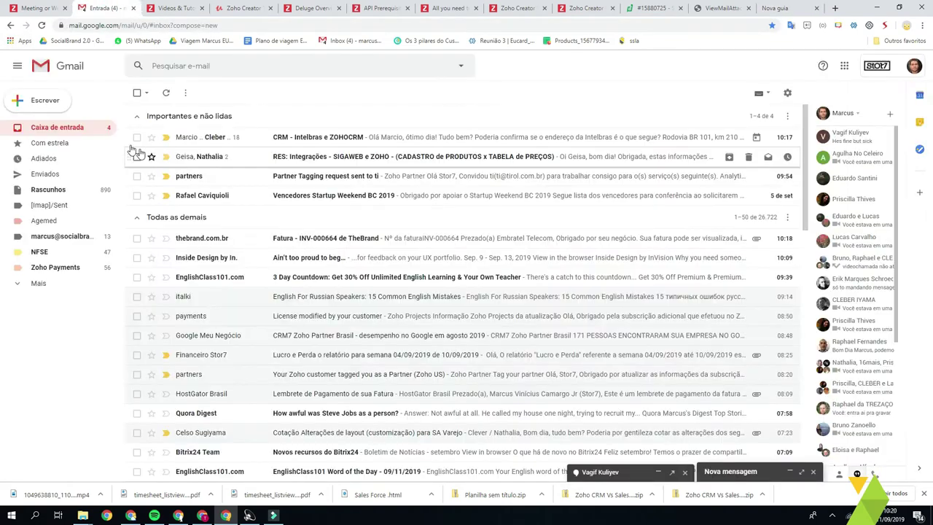
pyautogui.click(64, 129)
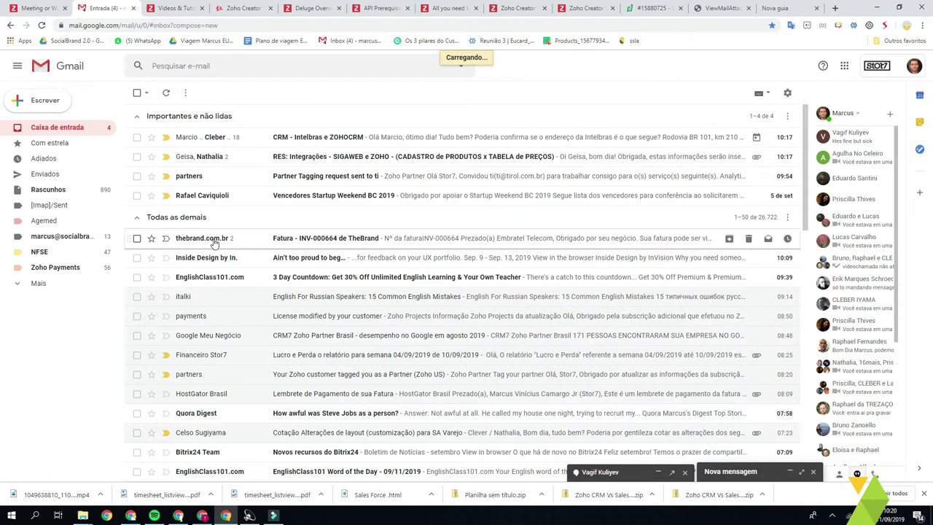
pyautogui.click(248, 246)
# - Examine the received invoice e-mail, including its invoice number heading, customer message and invoice amount
pyautogui.moveTo(546, 243); pyautogui.dragTo(423, 234)
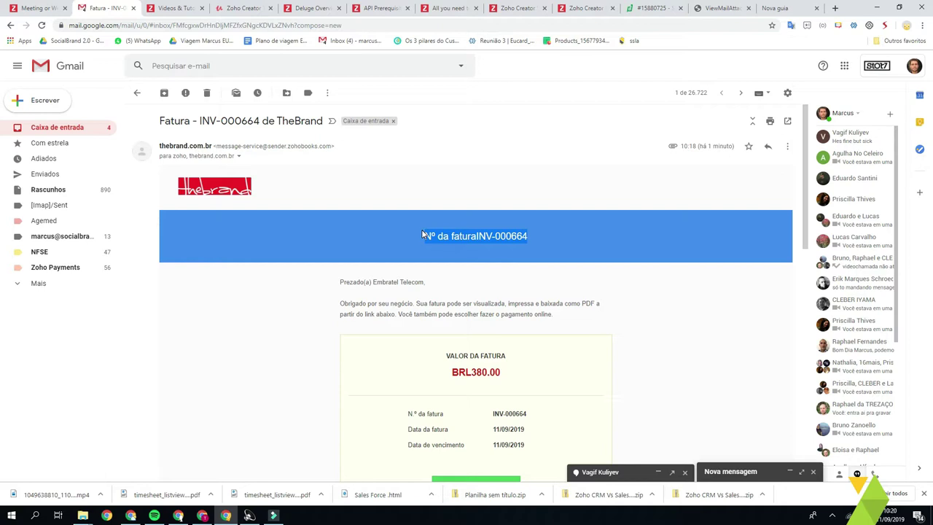
pyautogui.click(412, 213)
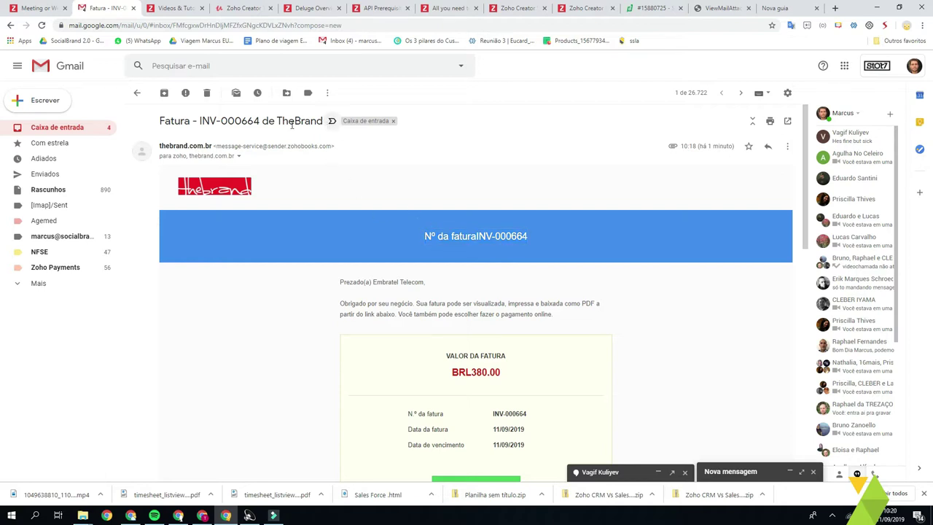
pyautogui.scroll(-1, 405, 153)
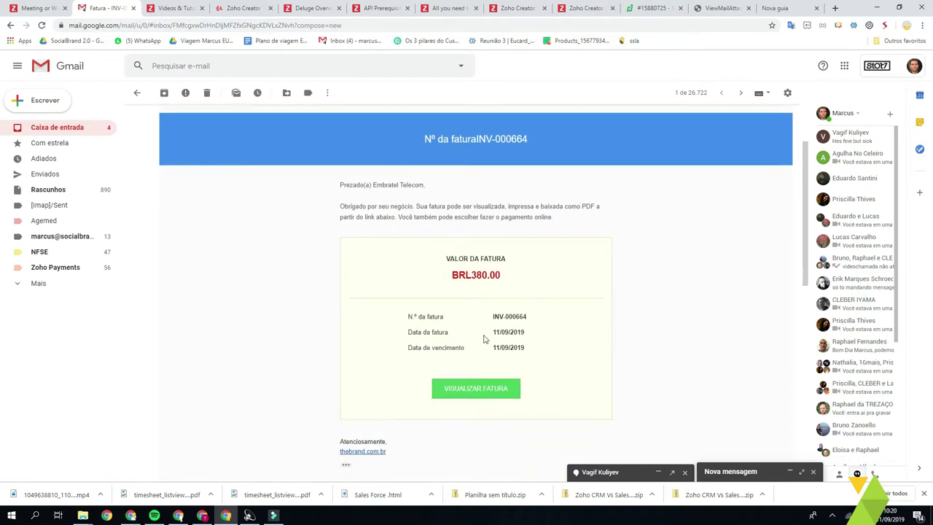
pyautogui.moveTo(428, 186); pyautogui.dragTo(487, 206)
pyautogui.click(423, 205)
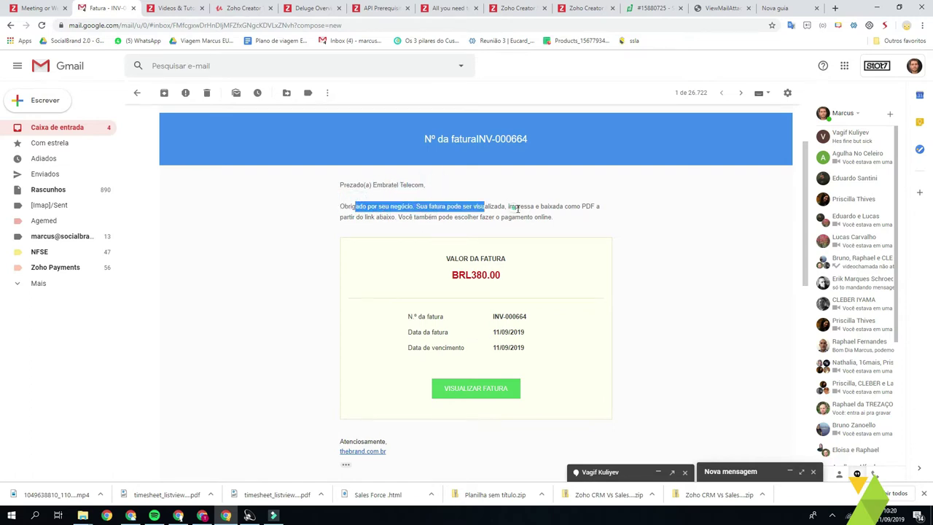
pyautogui.click(515, 208)
pyautogui.scroll(-1, 514, 208)
pyautogui.moveTo(515, 178); pyautogui.dragTo(444, 180)
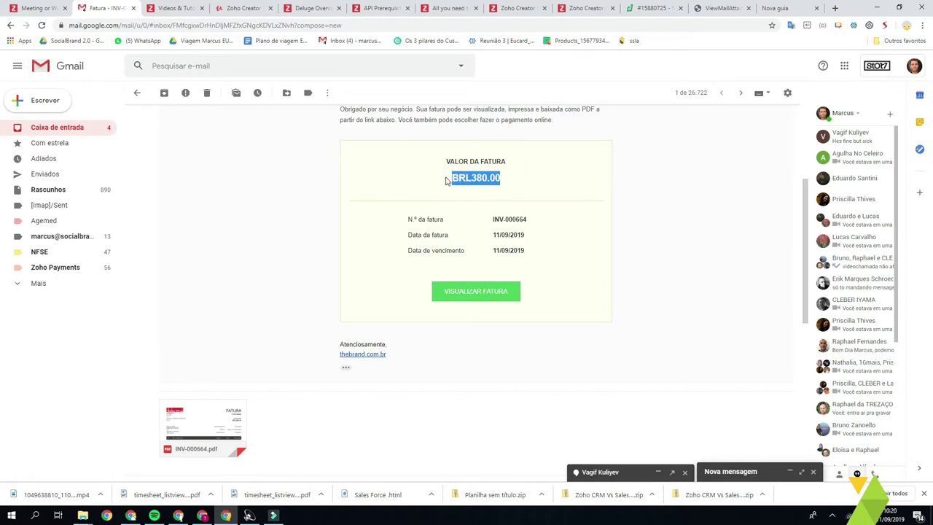
# - Open the boleto PDF attached to the second message of the invoice e-mail conversation
pyautogui.scroll(-4, 457, 202)
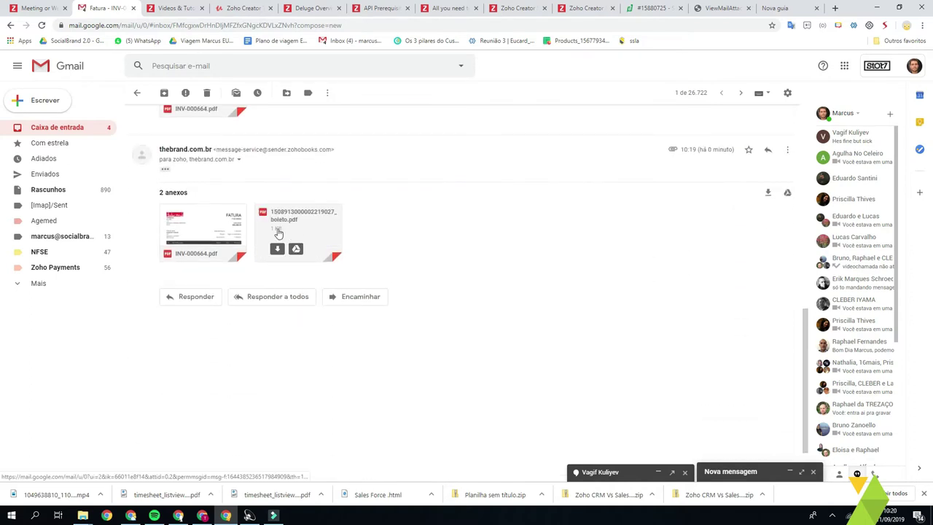
pyautogui.click(289, 226)
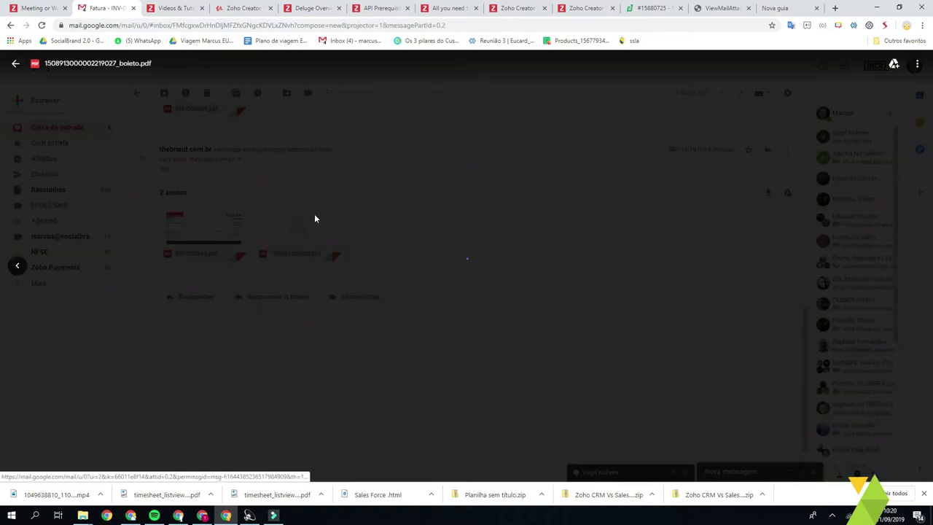
# - Download the boleto PDF attached to the invoice e-mail, and open the INV-000664.pdf attachment
pyautogui.click(645, 144)
pyautogui.click(278, 250)
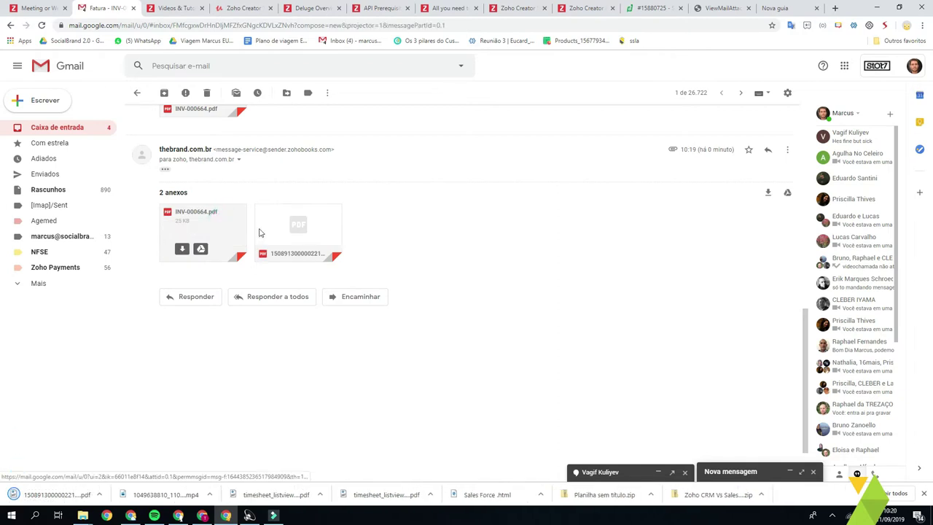
pyautogui.click(255, 232)
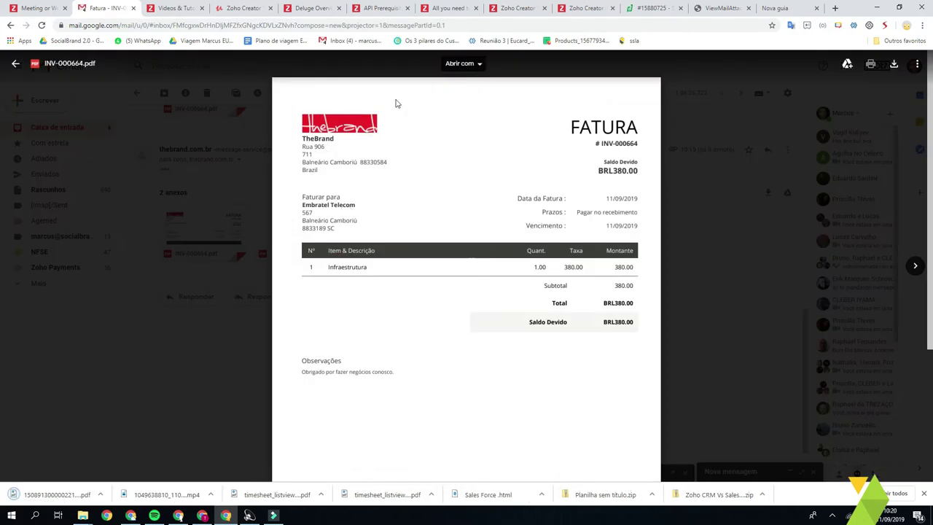
# - Examine the amounts and notes in INV-000664.pdf, close it, and open the downloaded boleto PDF
pyautogui.click(631, 323)
pyautogui.click(594, 162)
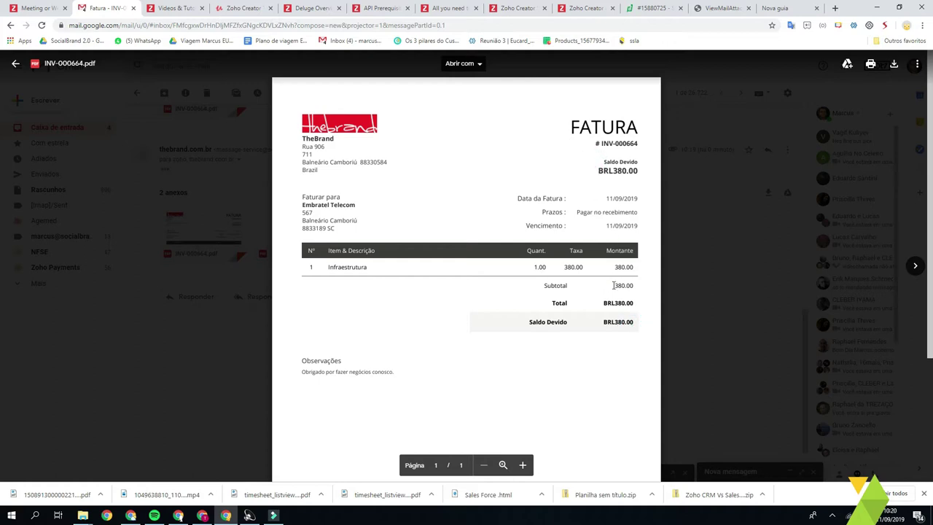
pyautogui.scroll(-2, 422, 282)
pyautogui.scroll(2, 373, 209)
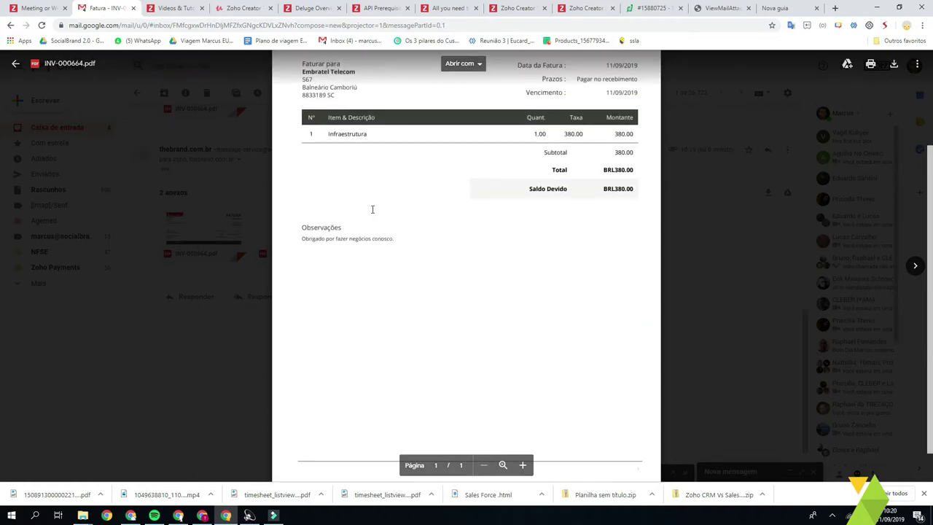
pyautogui.click(255, 275)
pyautogui.click(58, 495)
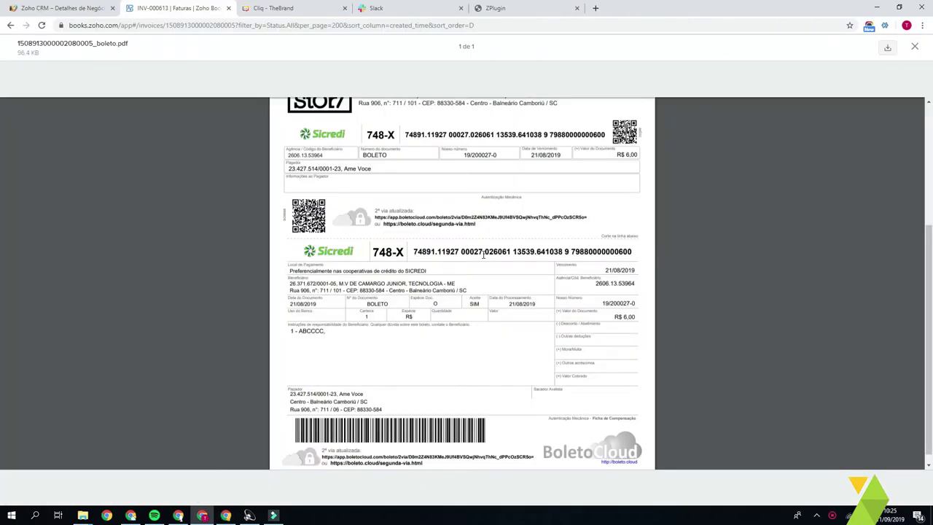
# - Examine the Sicredi boleto attached to Zoho Books invoice INV-000613, with a brief check of the Infraestrutura deal in Zoho CRM
pyautogui.moveTo(339, 122)
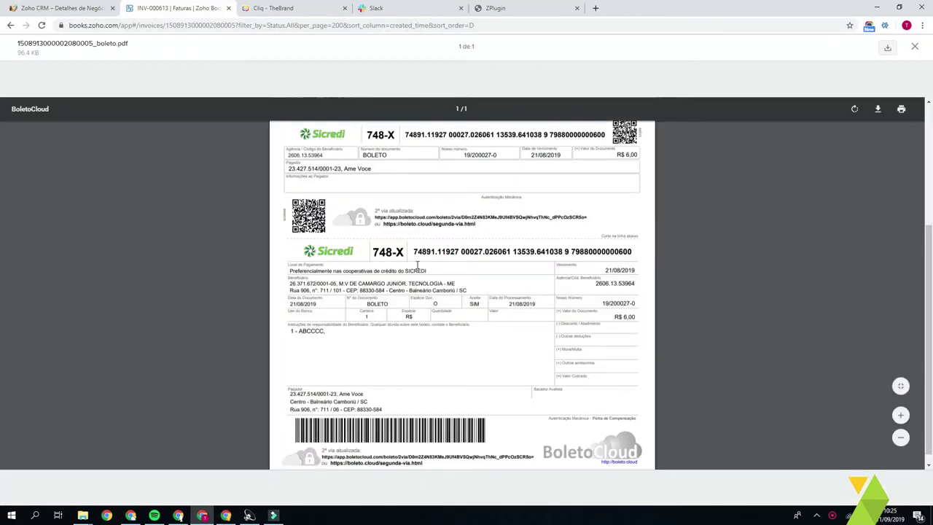
pyautogui.scroll(-1, 379, 301)
pyautogui.scroll(3, 403, 272)
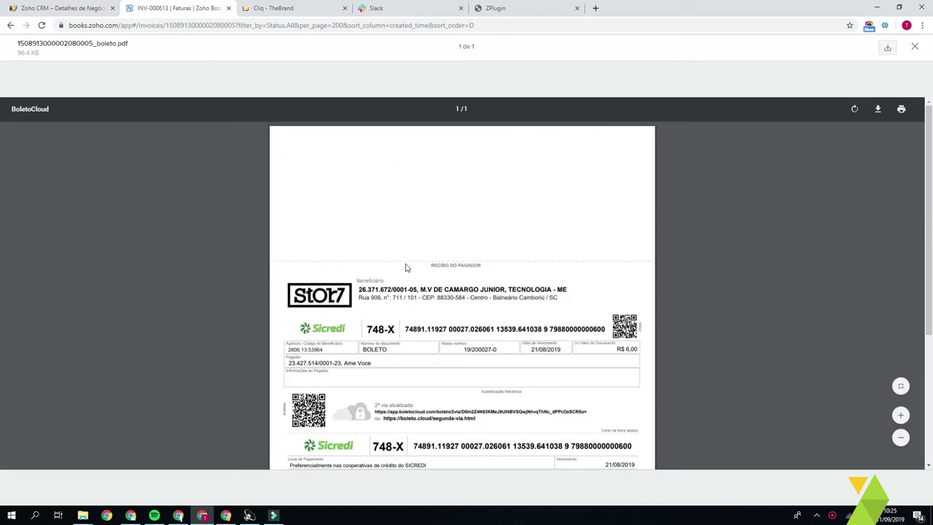
pyautogui.scroll(-3, 529, 303)
pyautogui.click(33, 8)
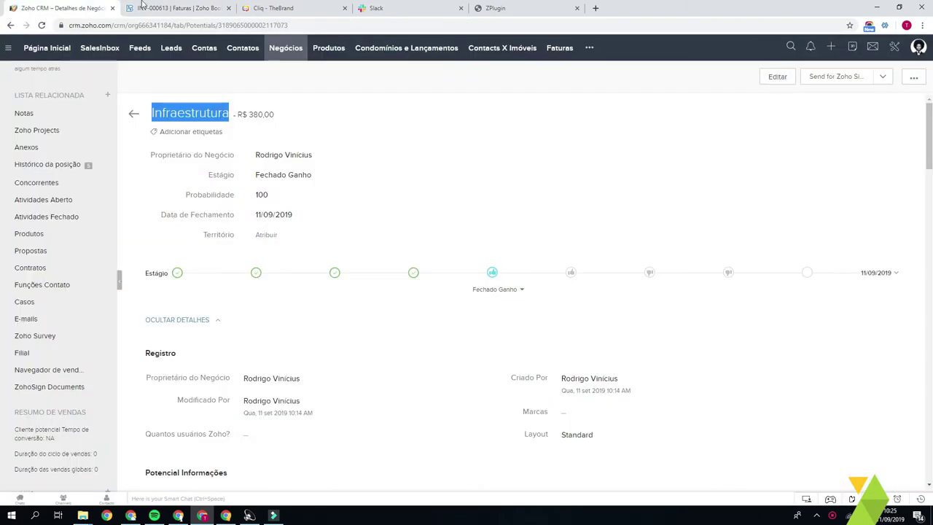
pyautogui.click(175, 8)
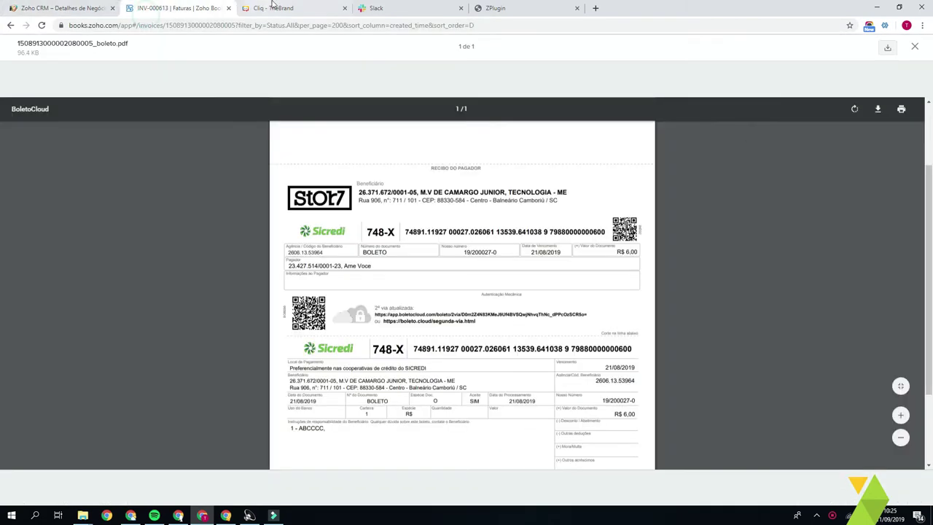
# - Close the boleto preview, and open the nota fiscal PDF linked in invoice INV-000613's history in its own browser tab
pyautogui.click(912, 49)
pyautogui.scroll(-2, 412, 173)
pyautogui.scroll(2, 412, 173)
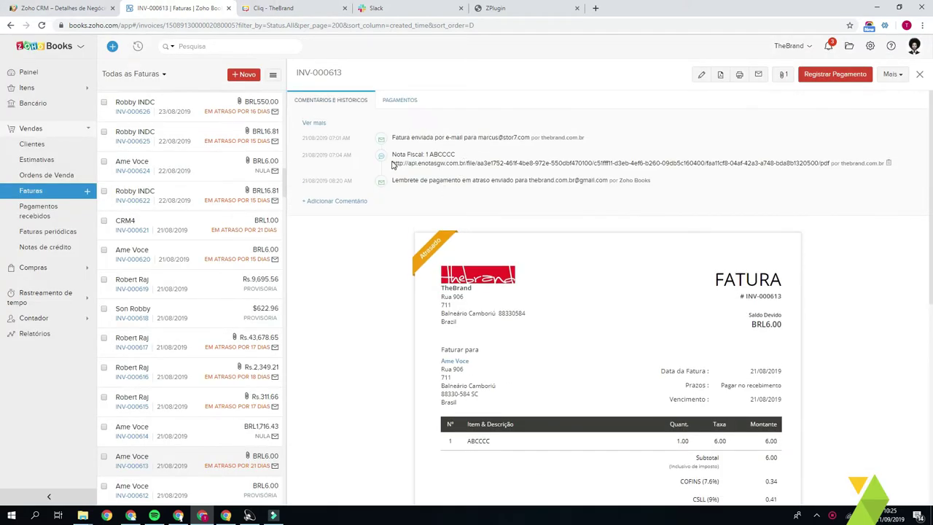
pyautogui.moveTo(394, 162); pyautogui.dragTo(831, 165)
pyautogui.click(394, 164)
pyautogui.moveTo(389, 165); pyautogui.dragTo(836, 167)
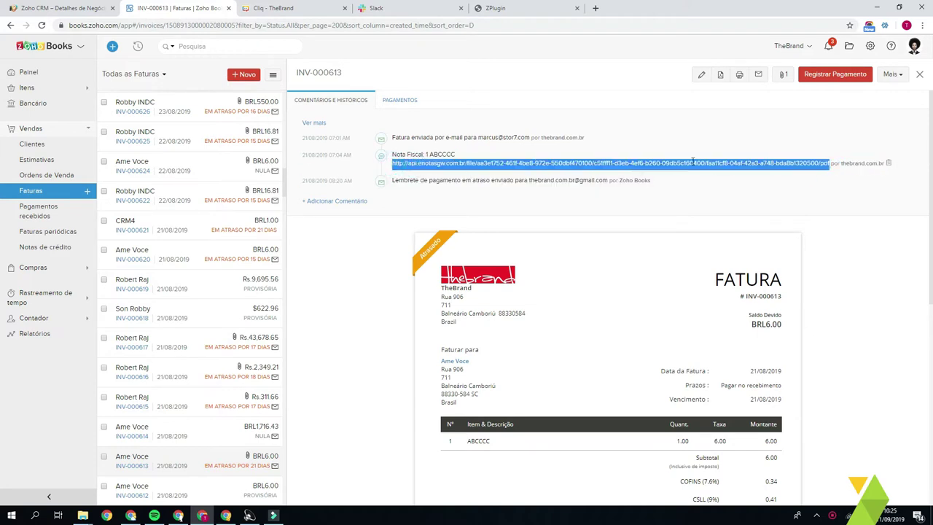
pyautogui.moveTo(462, 167); pyautogui.dragTo(618, 8)
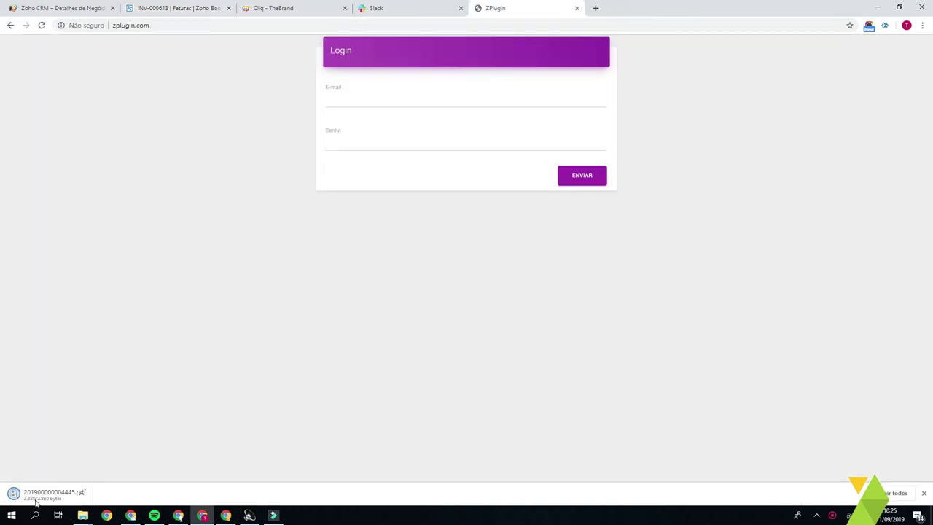
pyautogui.moveTo(47, 503); pyautogui.dragTo(377, 6)
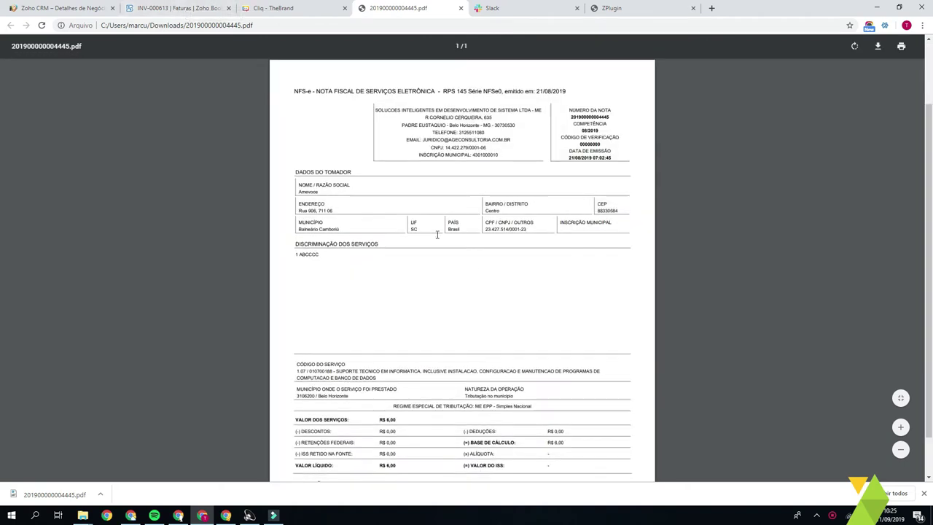
# - Examine the nota fiscal 201900000004445.pdf, including its service description, values and federal withholdings
pyautogui.scroll(-3, 377, 234)
pyautogui.scroll(3, 377, 234)
pyautogui.click(186, 11)
pyautogui.click(400, 13)
pyautogui.scroll(-5, 572, 430)
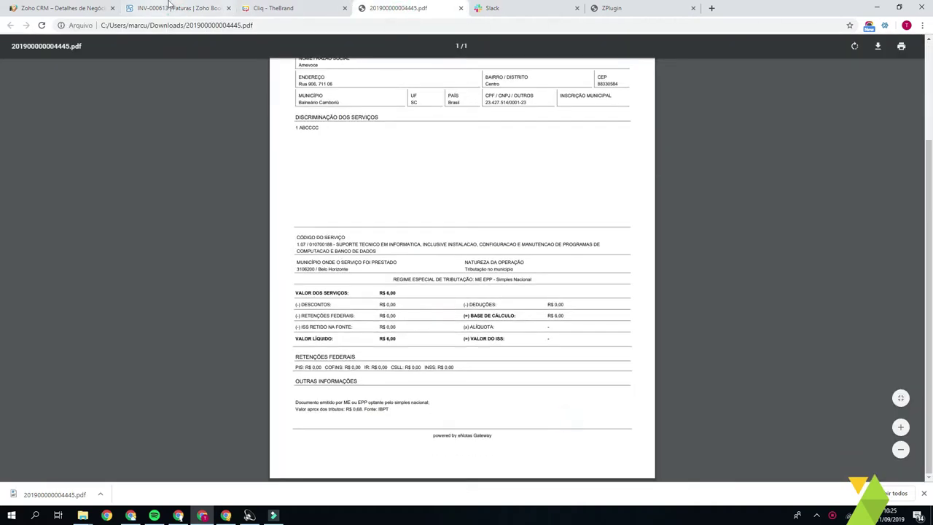
# - Return to invoice INV-000613 and review its history, taxes and custom nota fiscal and boleto fields
pyautogui.click(171, 9)
pyautogui.click(474, 198)
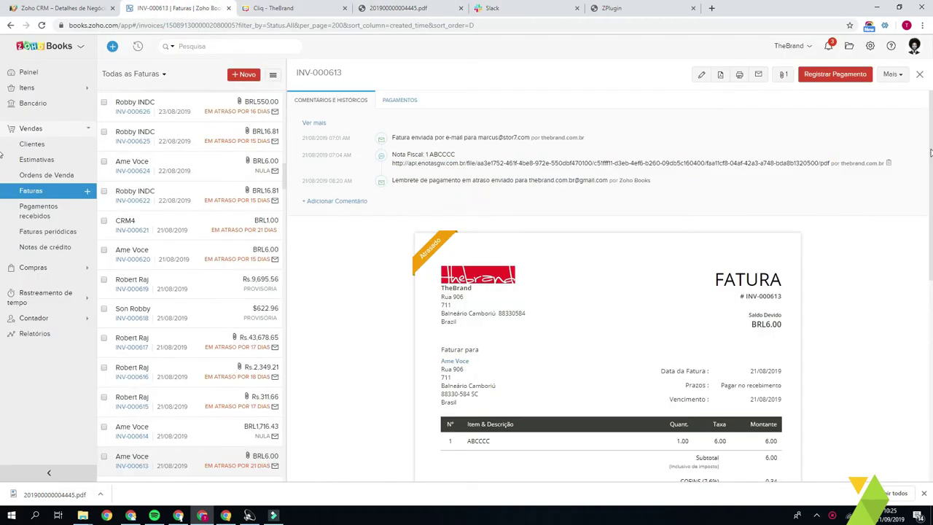
pyautogui.scroll(-5, 520, 225)
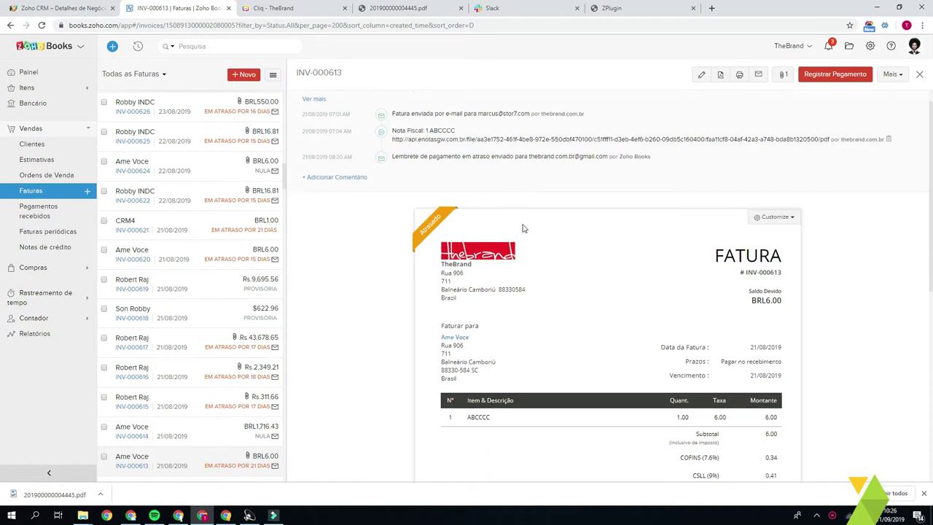
pyautogui.scroll(-1, 397, 241)
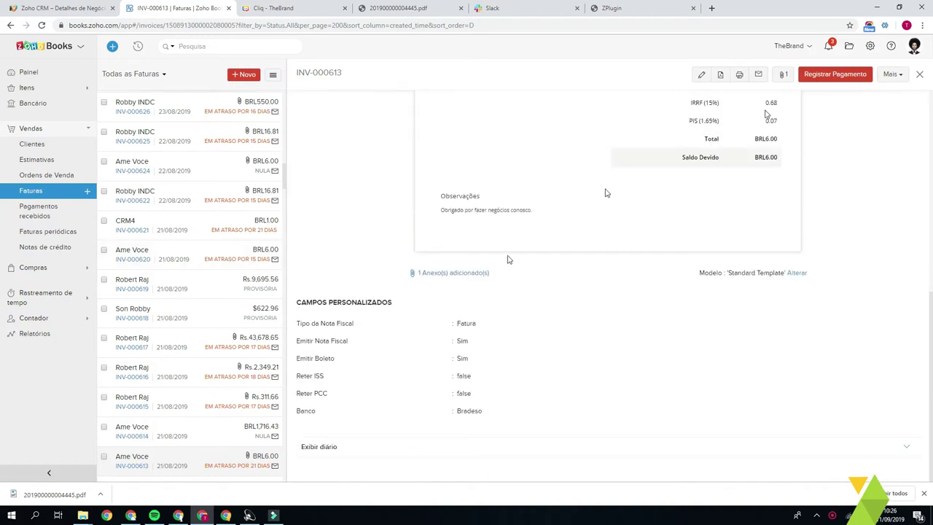
pyautogui.click(891, 73)
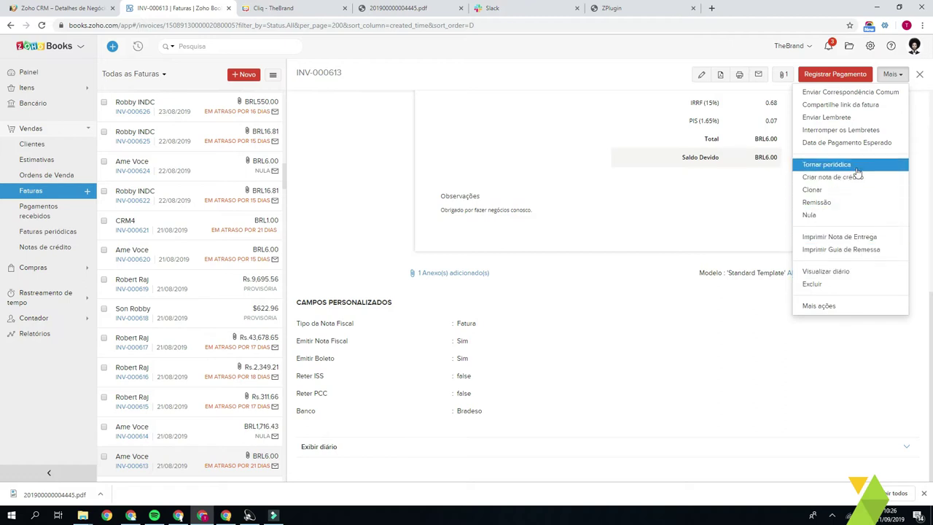
pyautogui.click(827, 219)
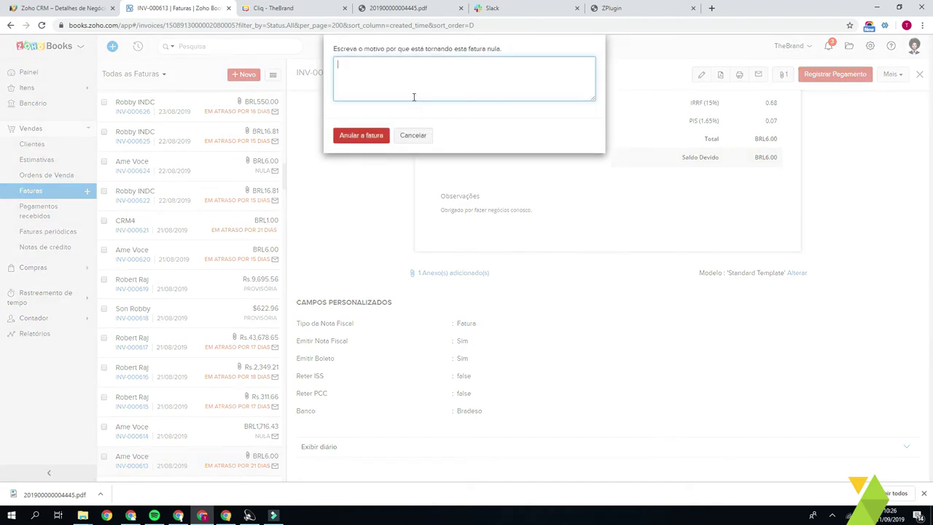
pyautogui.click(413, 137)
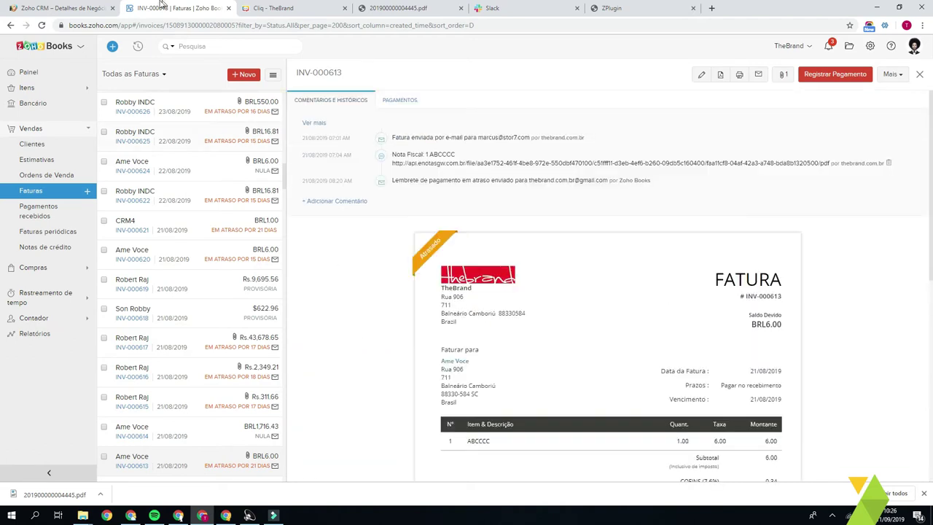
# - Switch to Gmail and review the INV-000664 invoice e-mail from its beginning
pyautogui.click(226, 515)
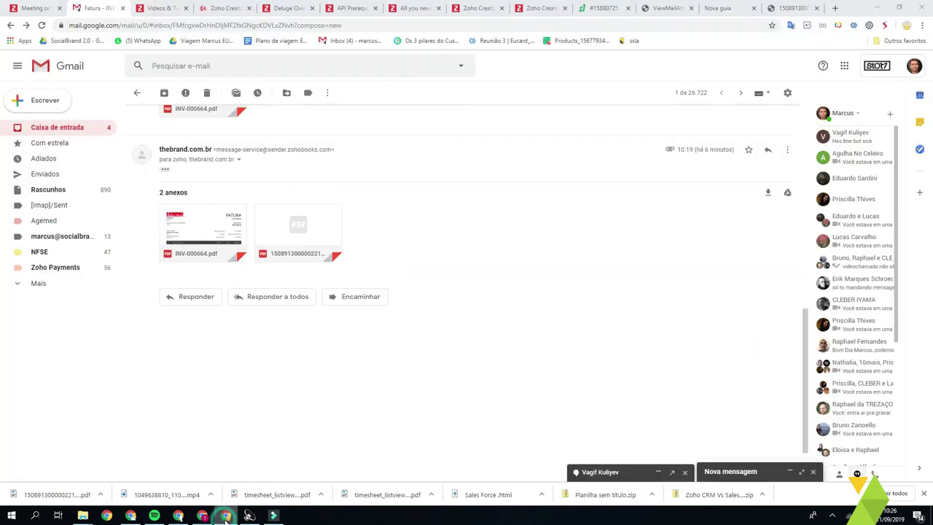
pyautogui.scroll(10, 244, 355)
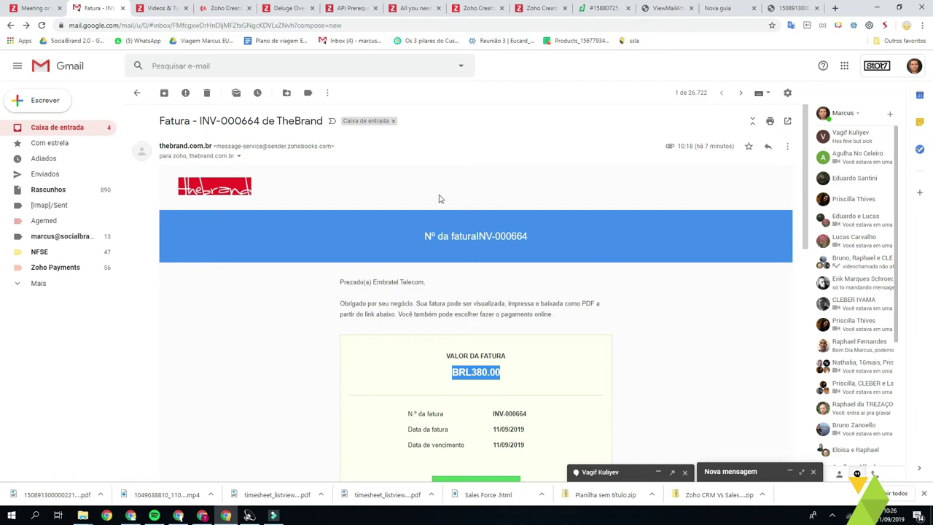
pyautogui.scroll(-3, 364, 219)
# - Return to Zoho Books, open Embratel Telecom's invoice INV-000664, and review its history and line item
pyautogui.hotkey('alt', 'Tab')
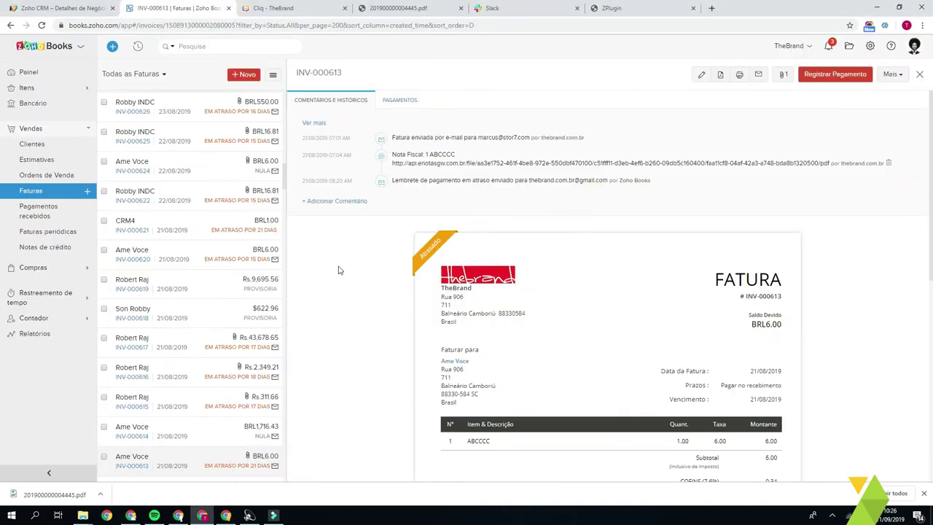
pyautogui.scroll(15, 198, 138)
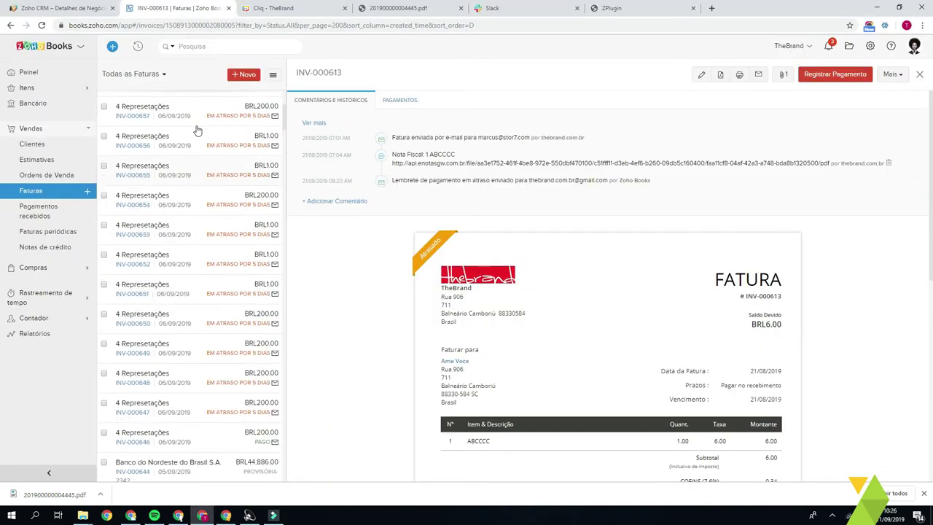
pyautogui.click(179, 108)
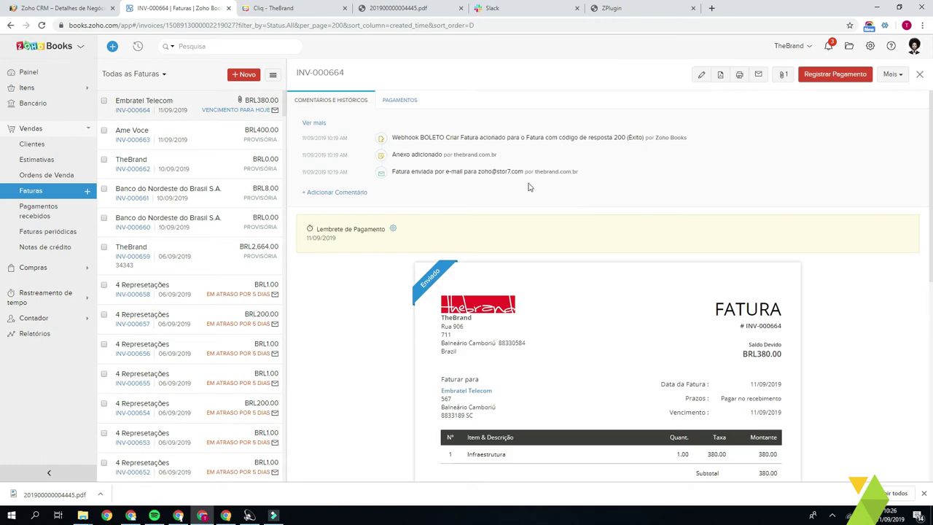
pyautogui.scroll(-3, 430, 188)
pyautogui.scroll(-1, 210, 193)
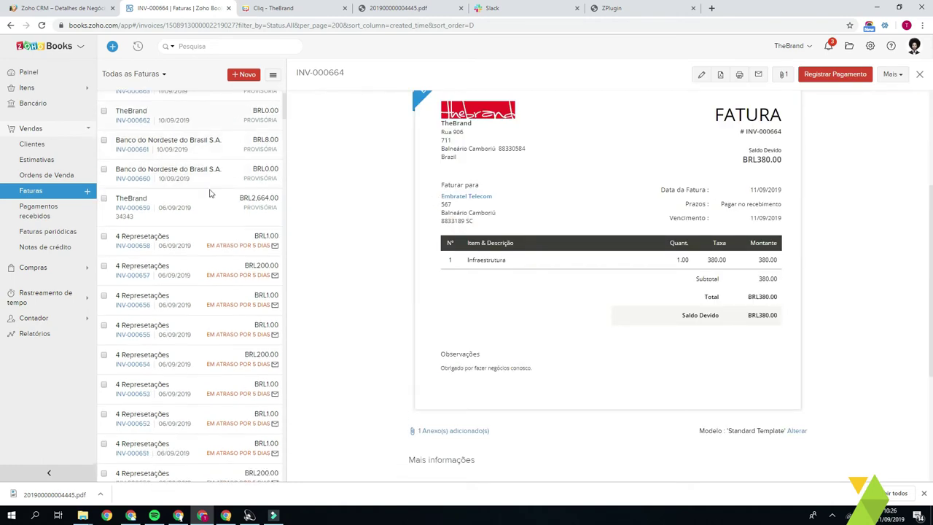
# - Select the four draft invoices INV-000662, INV-000661, INV-000660 and INV-000659 in the invoice list
pyautogui.click(104, 111)
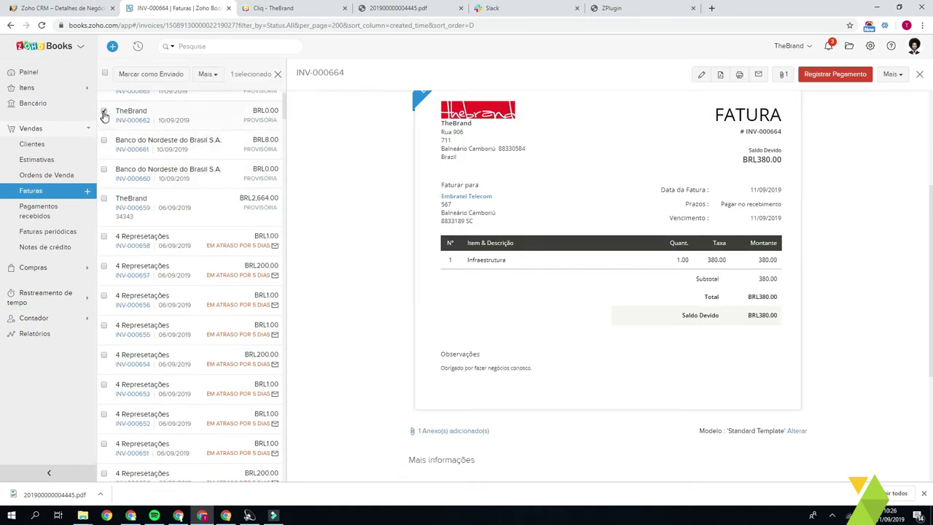
pyautogui.click(103, 140)
pyautogui.click(104, 170)
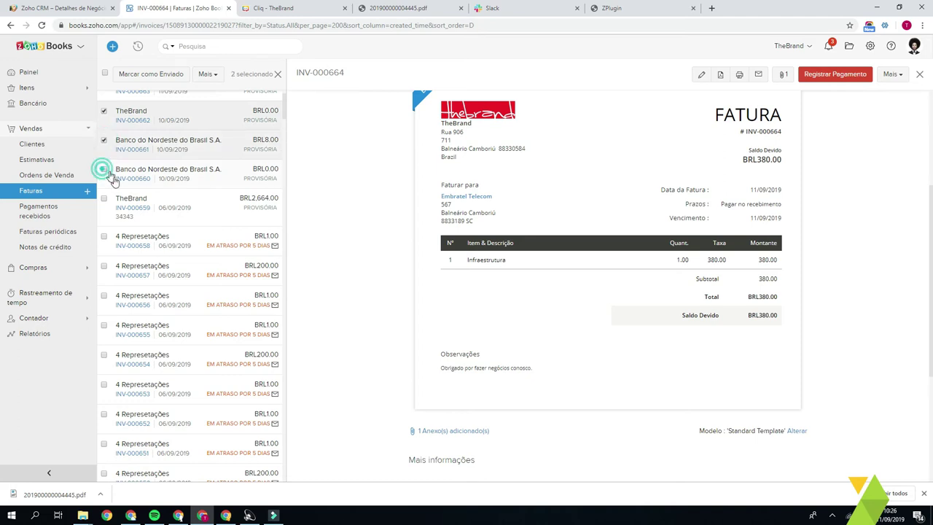
pyautogui.click(104, 202)
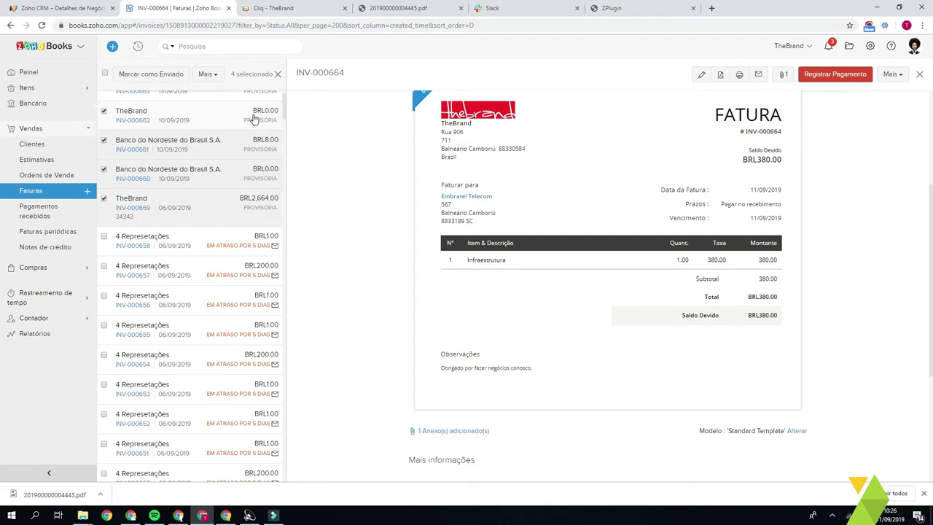
# - Start a new recurring invoice and look through its repeat interval options without changing the selection
pyautogui.click(88, 233)
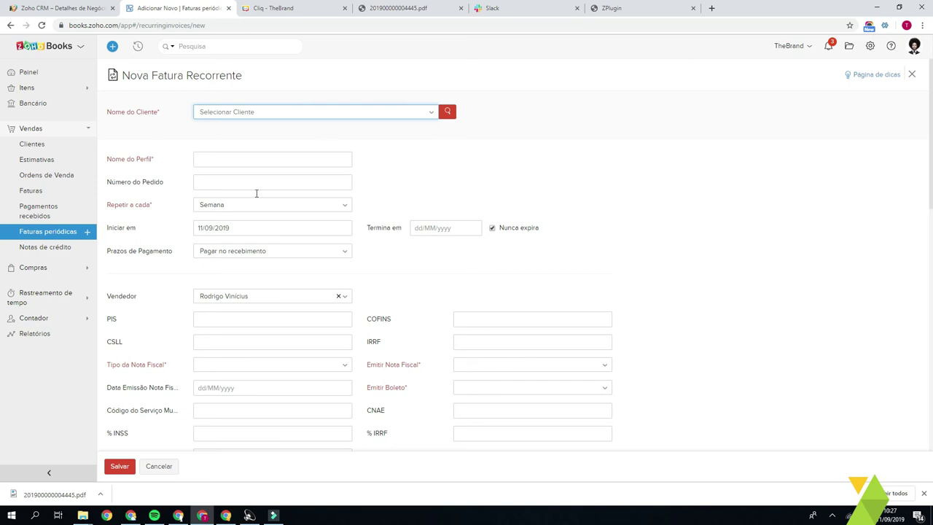
pyautogui.scroll(-2, 268, 217)
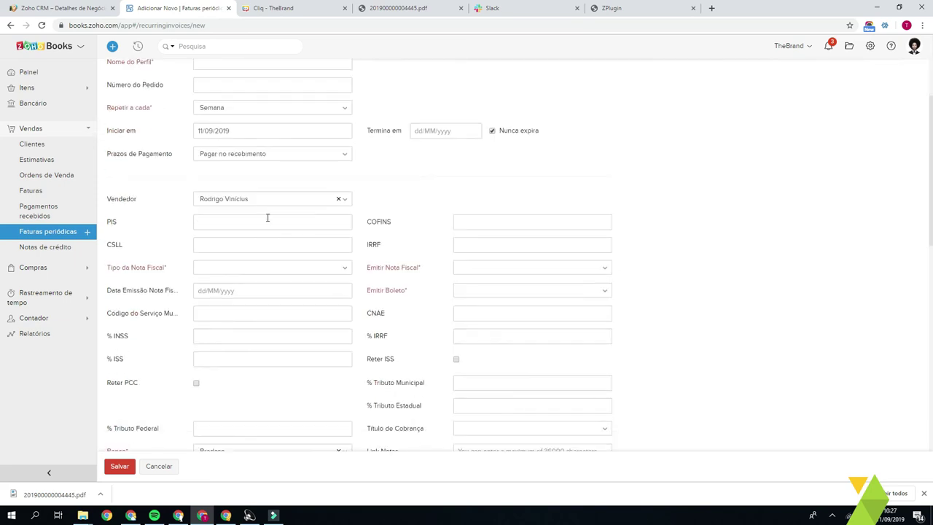
pyautogui.click(210, 111)
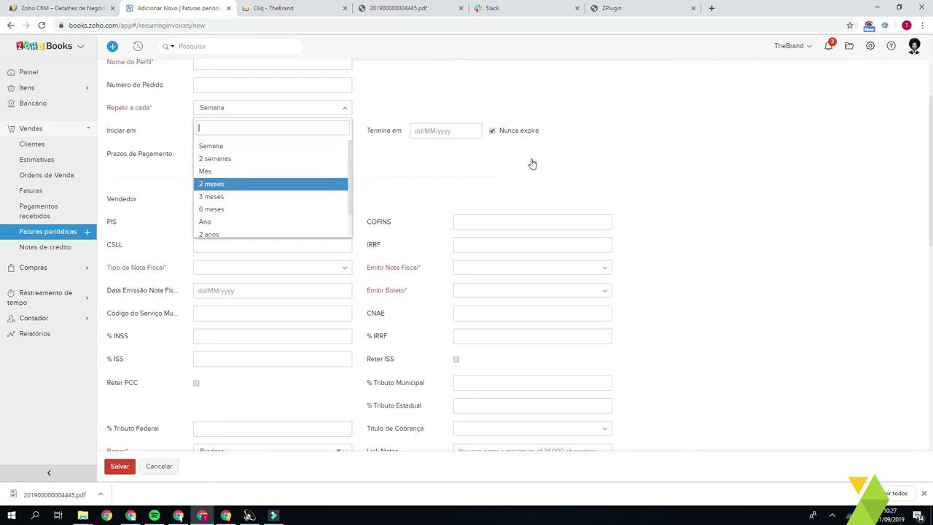
pyautogui.click(708, 152)
# - Set the nota fiscal type to Fatura, enable issuing both nota fiscal and boleto with Sim, and choose Sicredi as the bank
pyautogui.click(260, 271)
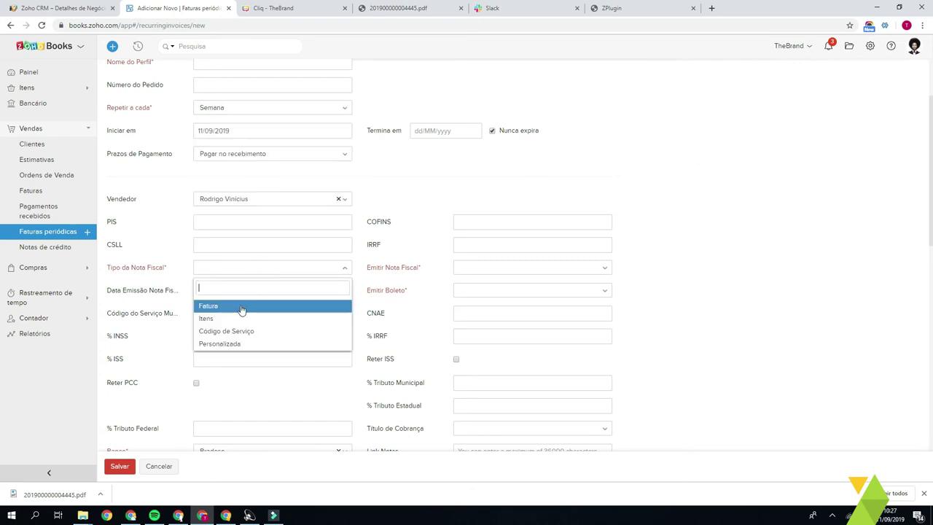
pyautogui.click(484, 270)
pyautogui.click(481, 305)
pyautogui.click(474, 291)
pyautogui.click(481, 328)
pyautogui.scroll(-2, 287, 350)
pyautogui.click(235, 353)
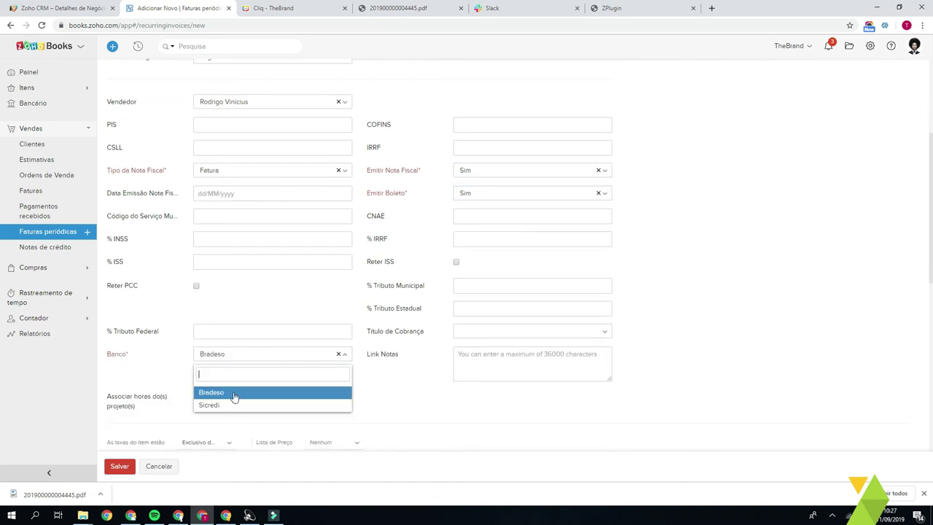
pyautogui.click(240, 405)
# - Add the item aaaaa to the first line of the recurring invoice
pyautogui.scroll(-4, 412, 329)
pyautogui.click(240, 294)
pyautogui.click(291, 346)
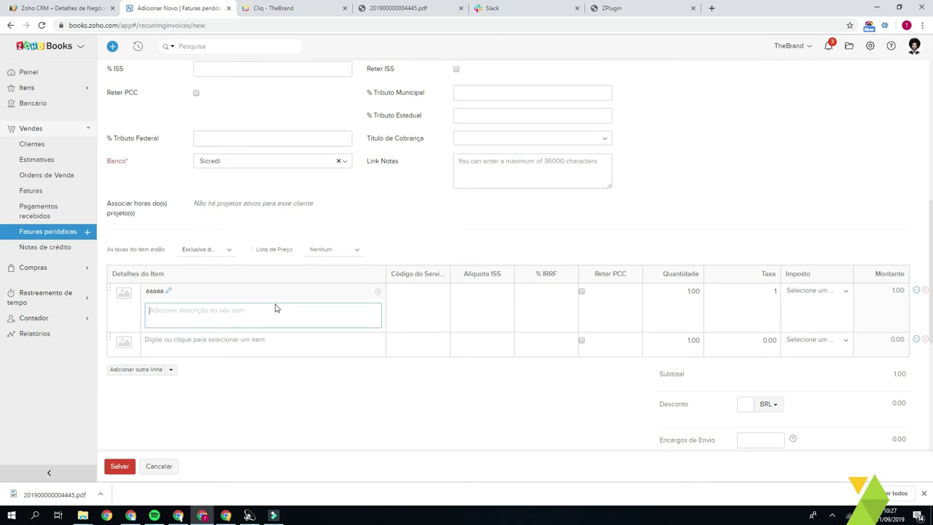
# - Review the recurring invoice's customer list and repeat interval field, leaving both selections as they are
pyautogui.scroll(1, 482, 332)
pyautogui.scroll(6, 455, 349)
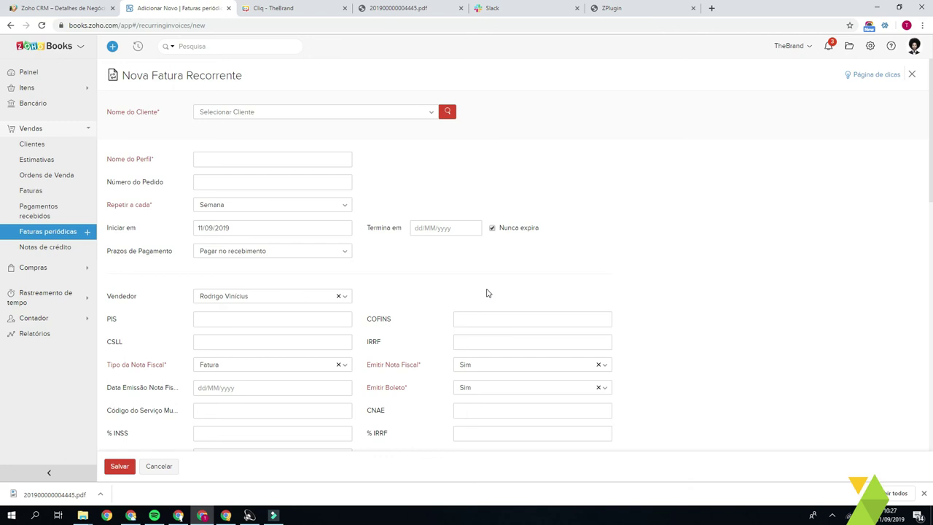
pyautogui.click(237, 120)
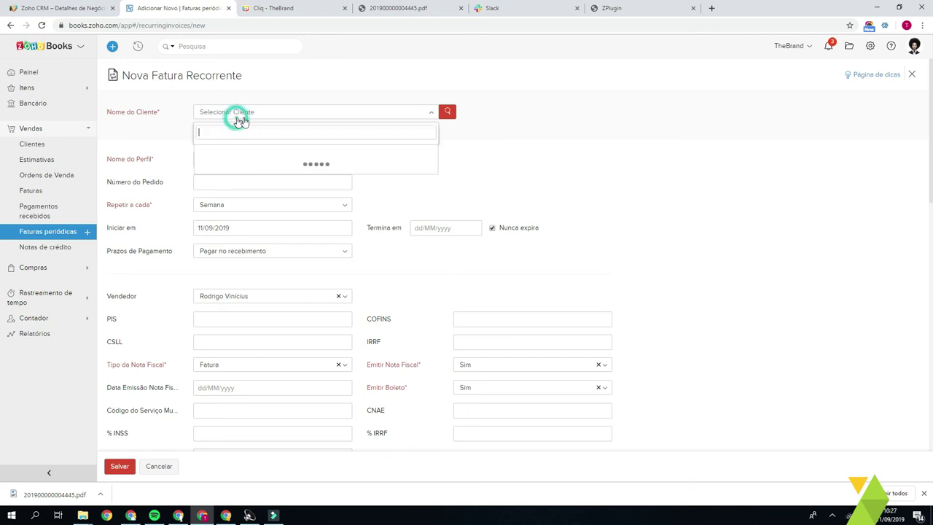
pyautogui.click(148, 242)
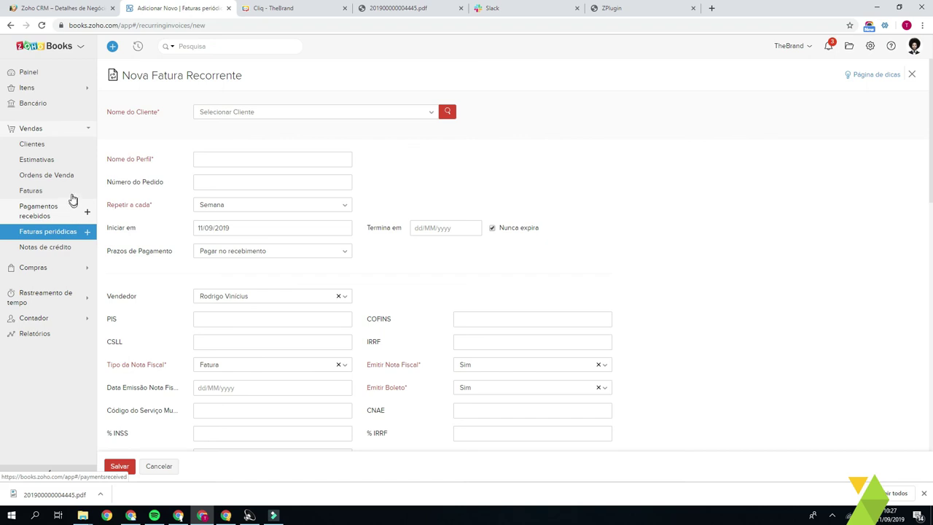
pyautogui.moveTo(167, 208); pyautogui.dragTo(109, 208)
pyautogui.click(164, 205)
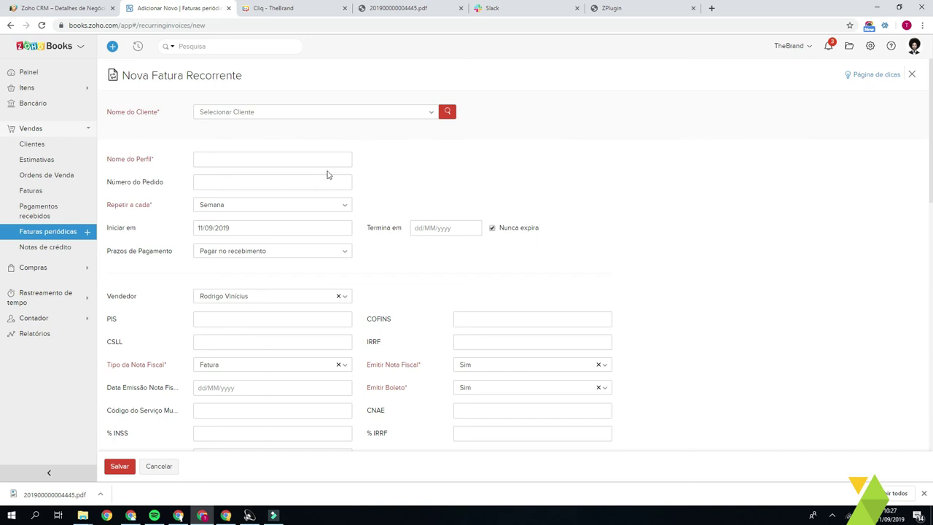
pyautogui.click(705, 222)
pyautogui.click(556, 217)
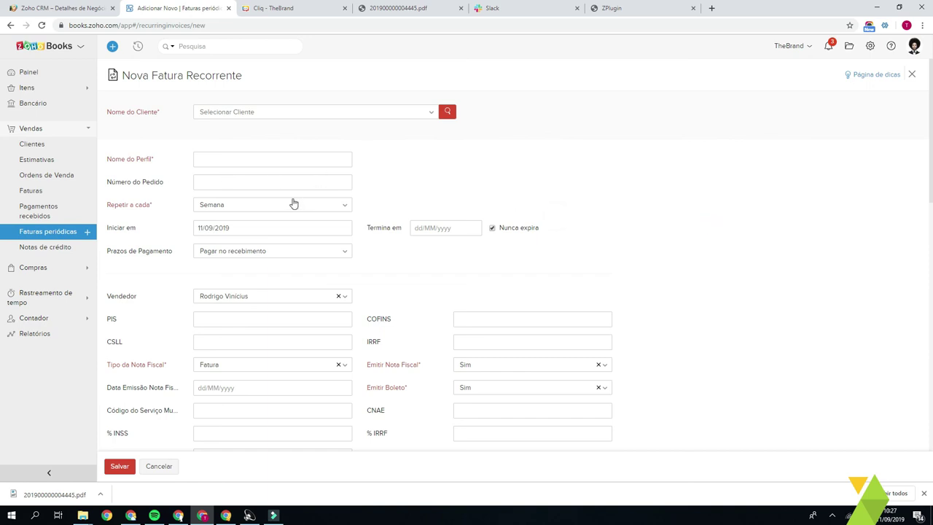